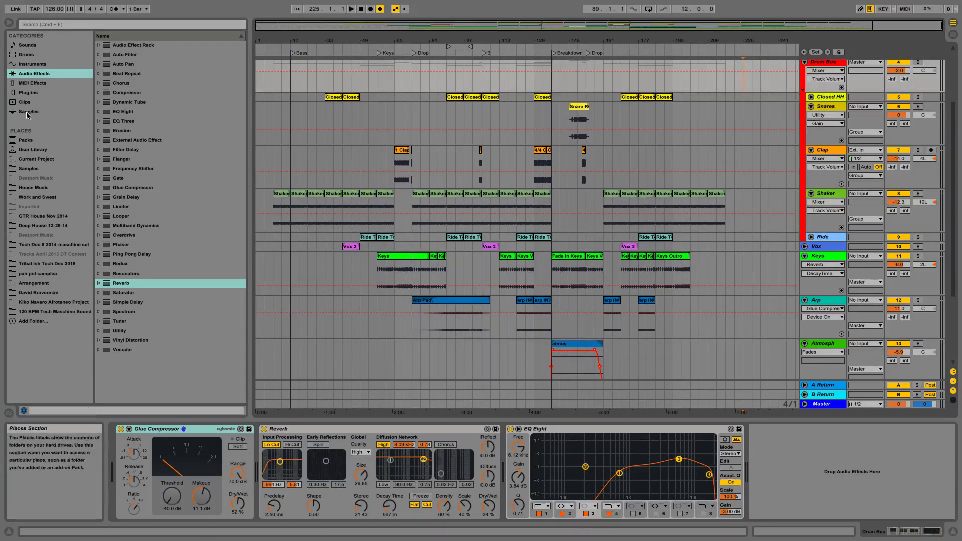
- Solo the Keys track and play the arrangement from the Breakdown locator
mouse_move(1, 2)
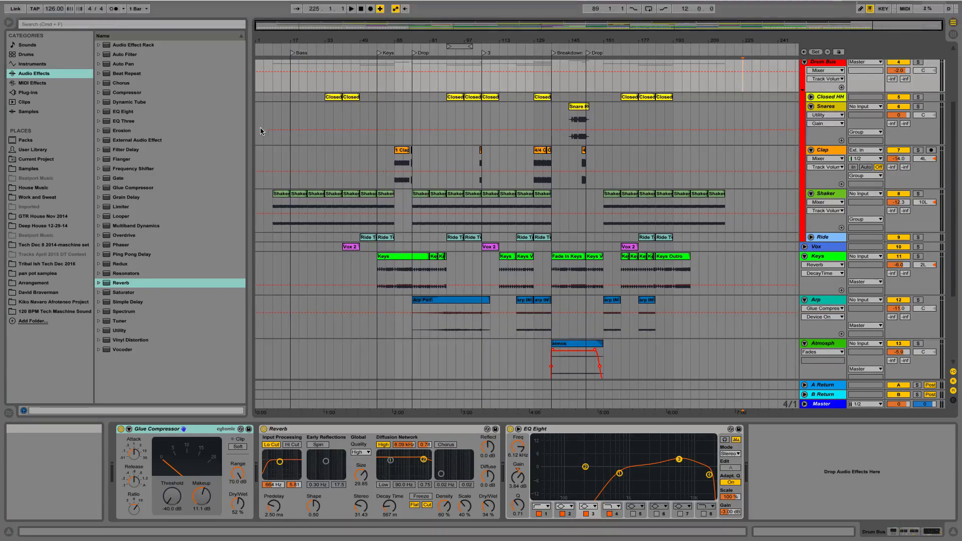
scroll(265, 133, "up", 1)
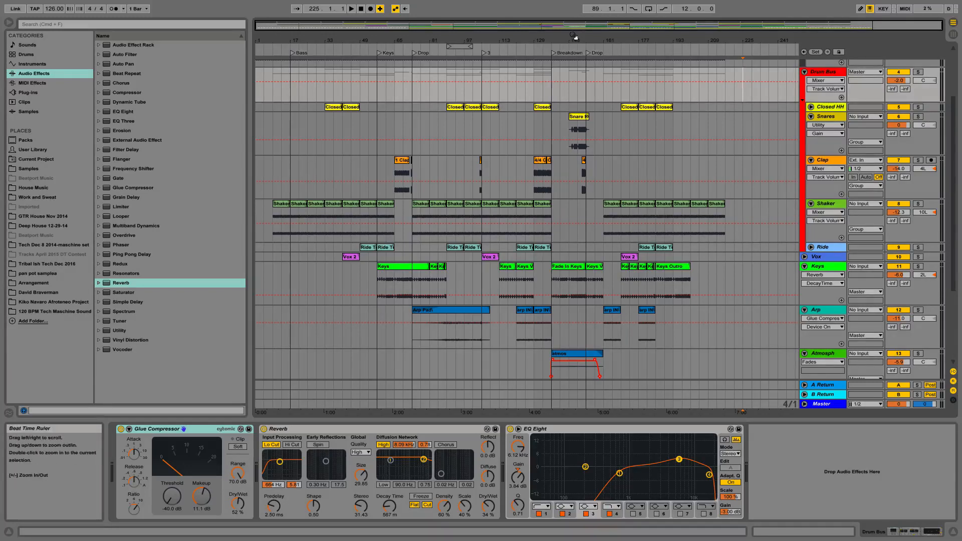
left_click_drag(573, 39, 572, 86)
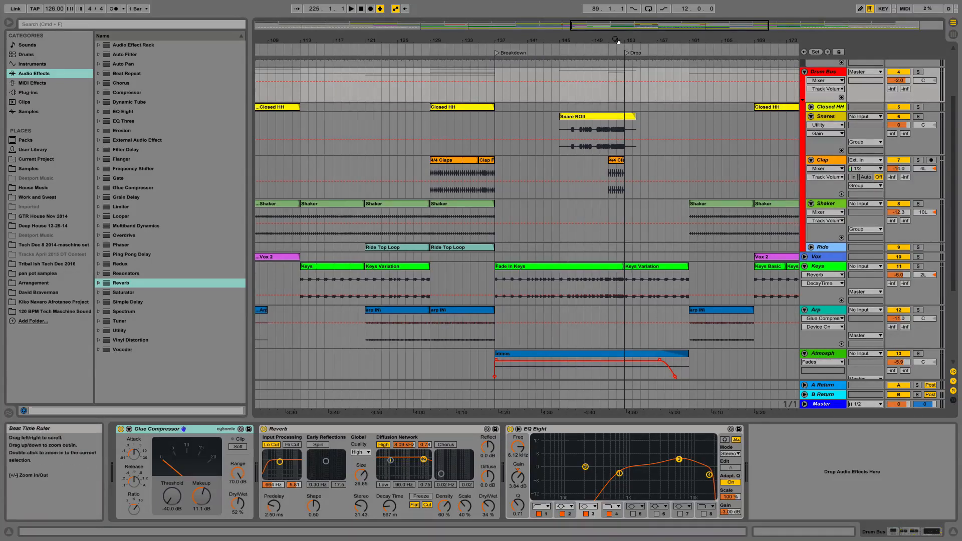
left_click_drag(621, 43, 612, 41)
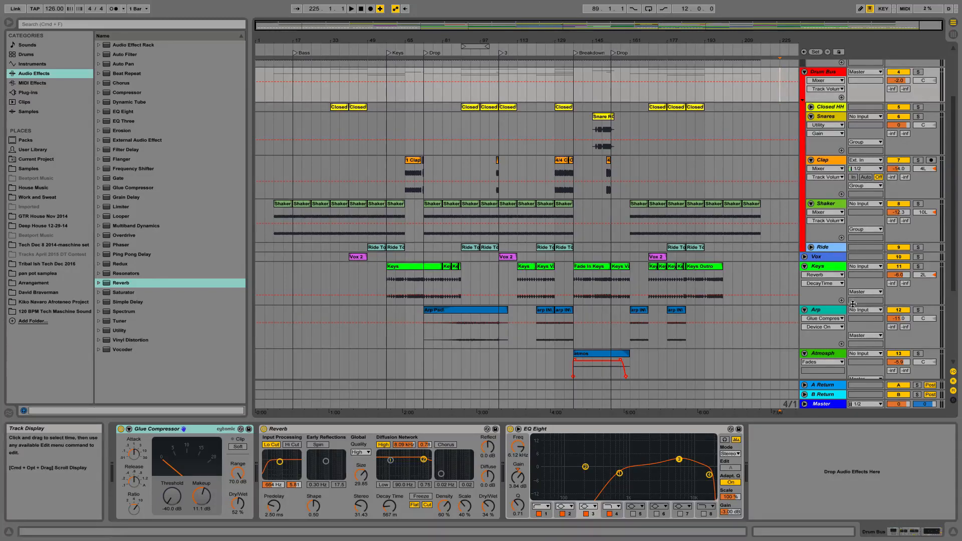
left_click(918, 266)
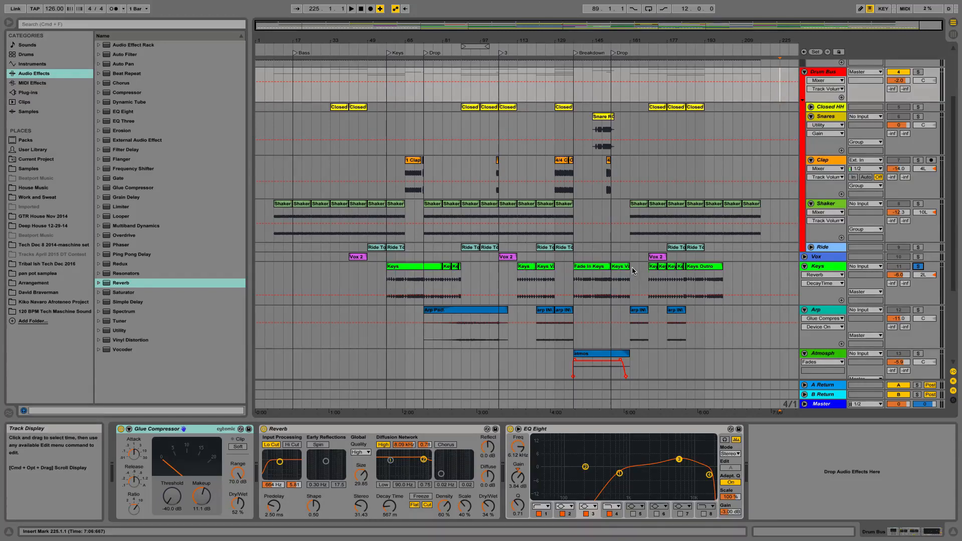
double_click(574, 53)
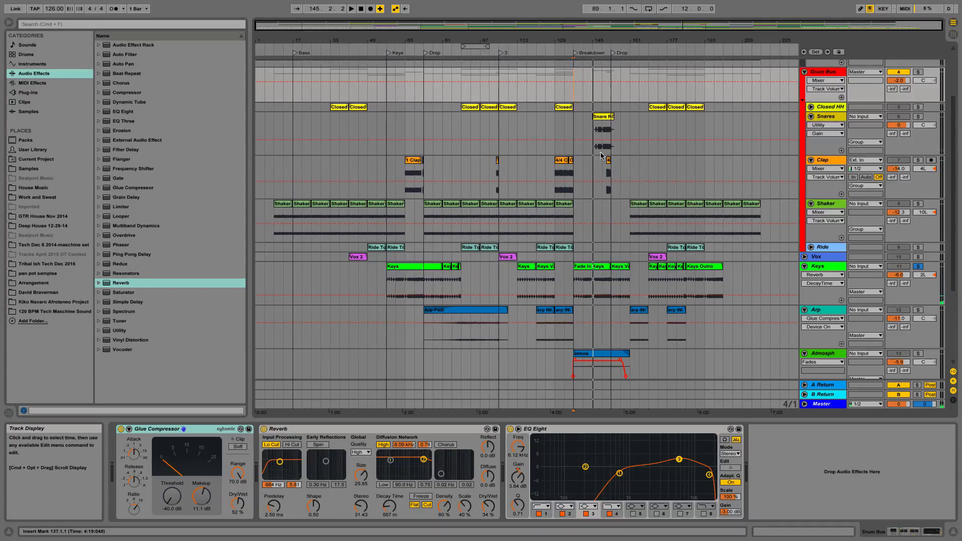
- Listen to the soloed Keys clip starting at bar 113 and the Keys Variation clip starting at bar 121
left_click_drag(522, 41, 526, 173)
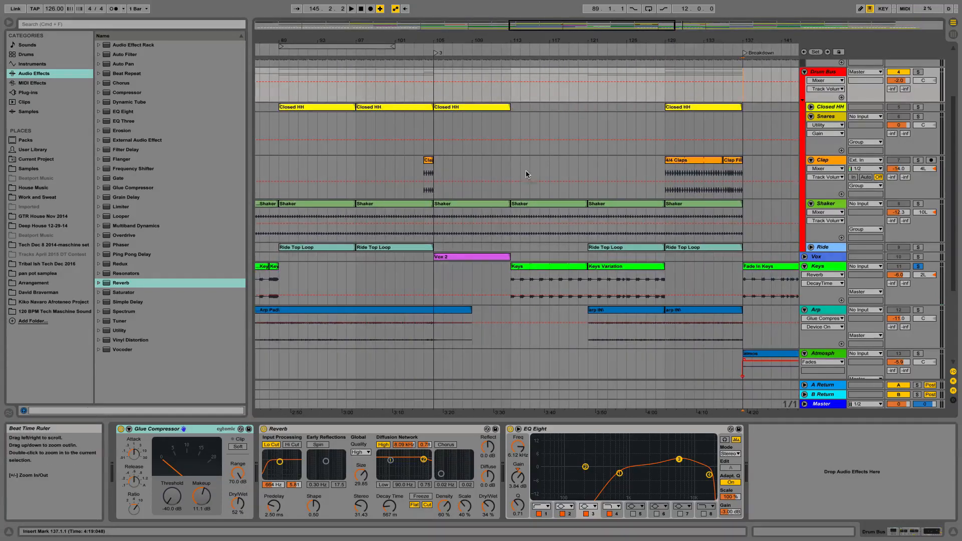
left_click(510, 50)
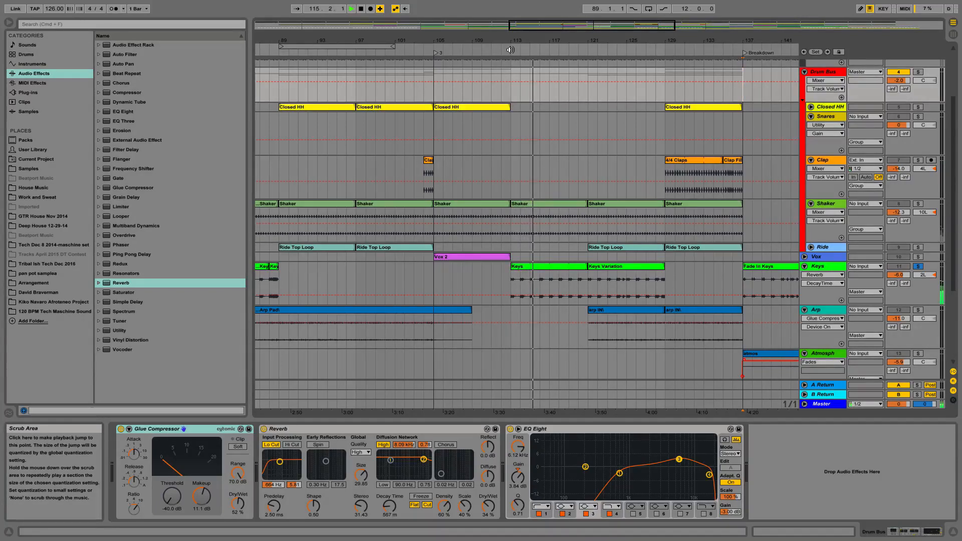
key("space")
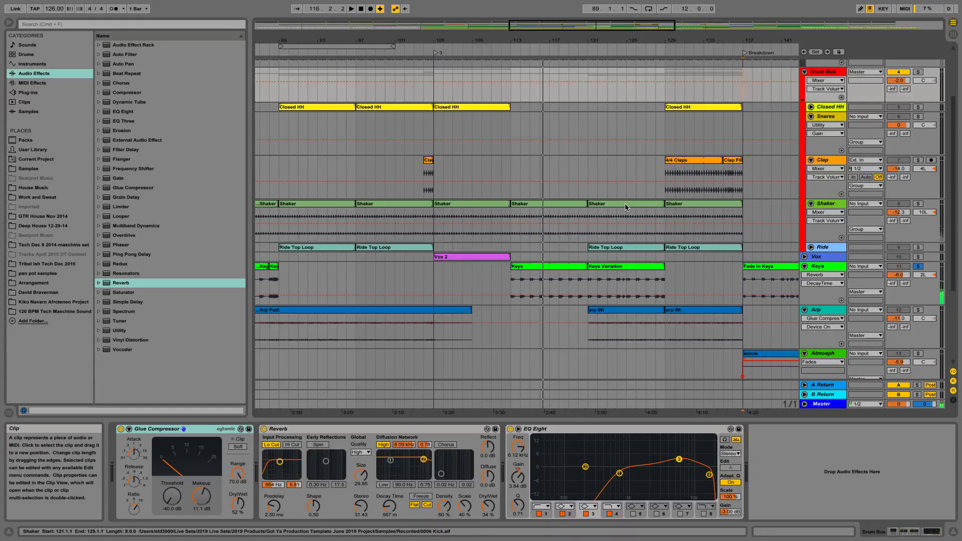
left_click(581, 49)
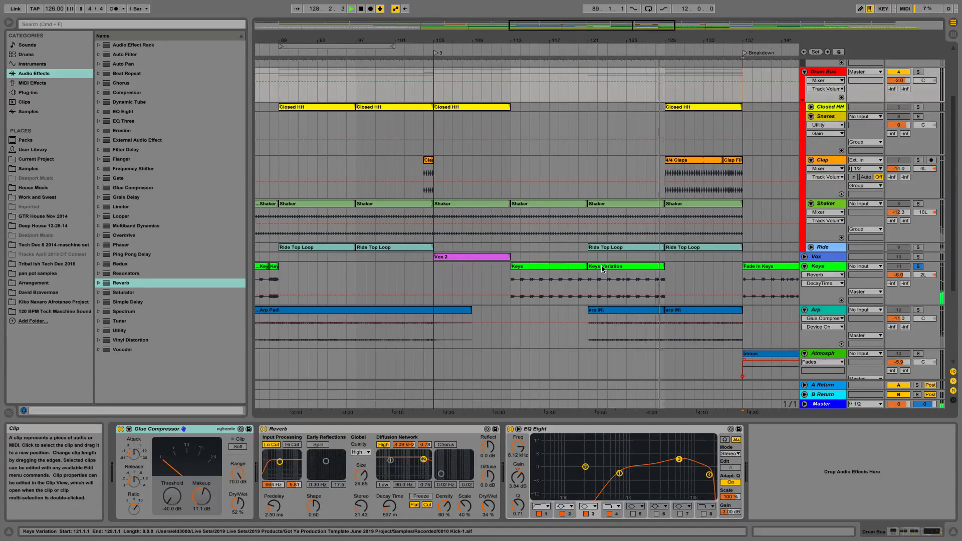
key("space")
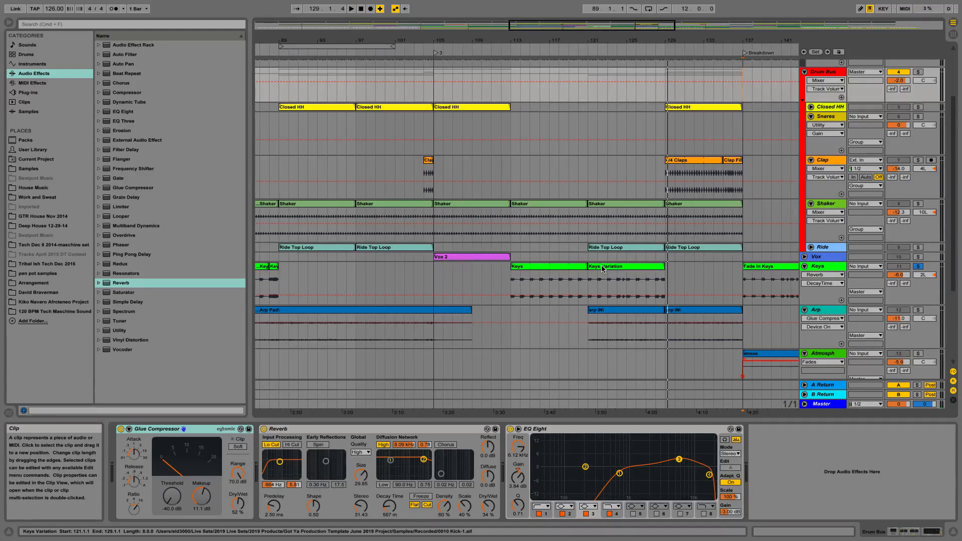
- Play the soloed Keys track from the Keys locator, skip ahead to about bar 65, and stop at the Drop
left_click_drag(524, 45, 526, 38)
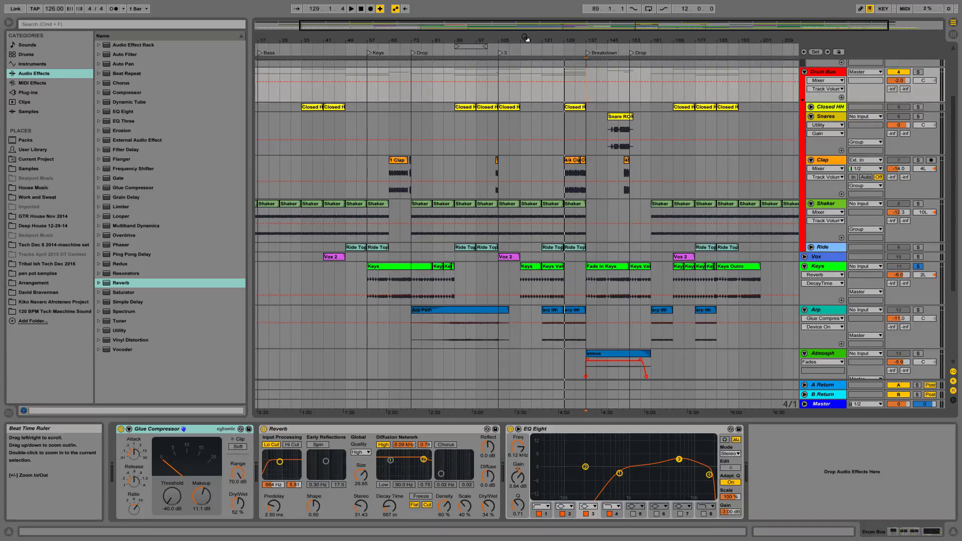
left_click(368, 54)
key("space")
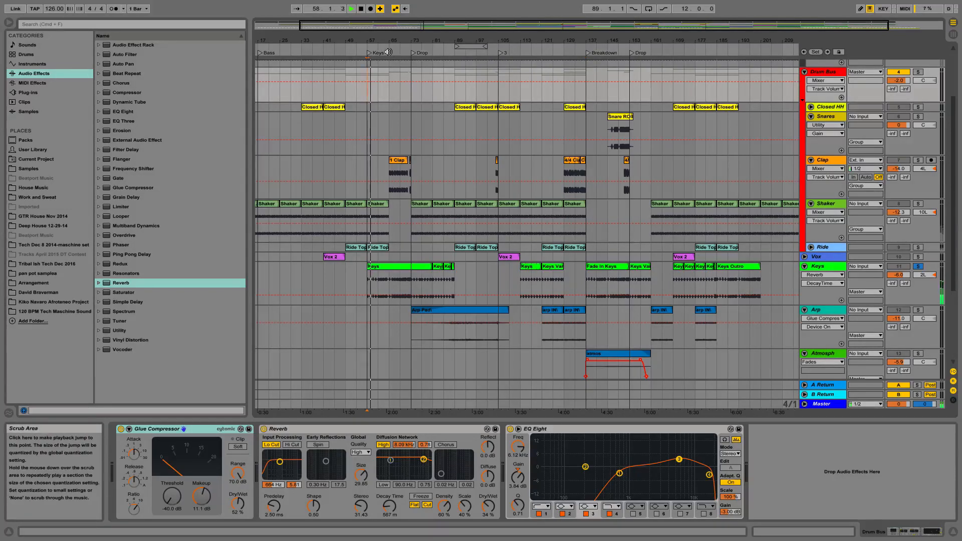
left_click(388, 51)
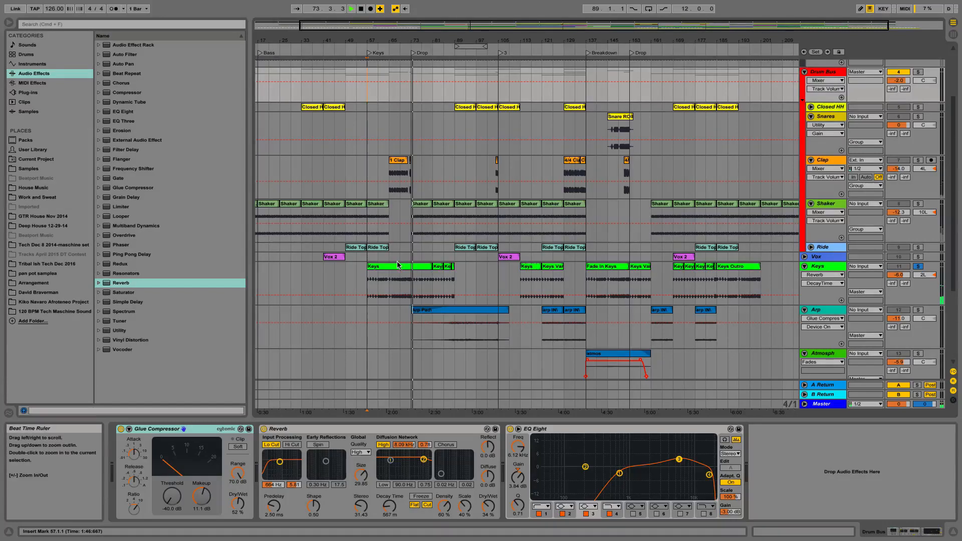
key("space")
- Select bars 73 to 81 on the Keys track and turn off its solo
left_click_drag(434, 281, 411, 281)
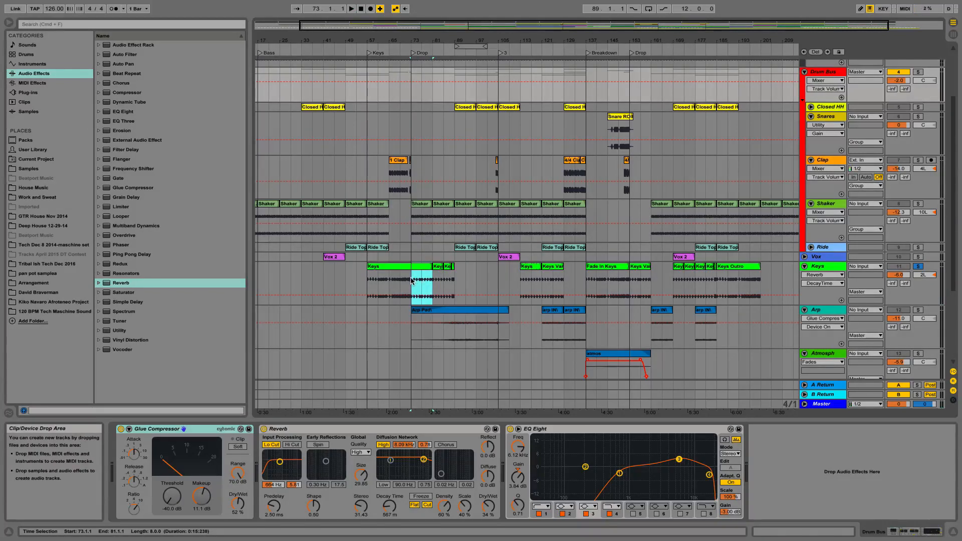
left_click(417, 83)
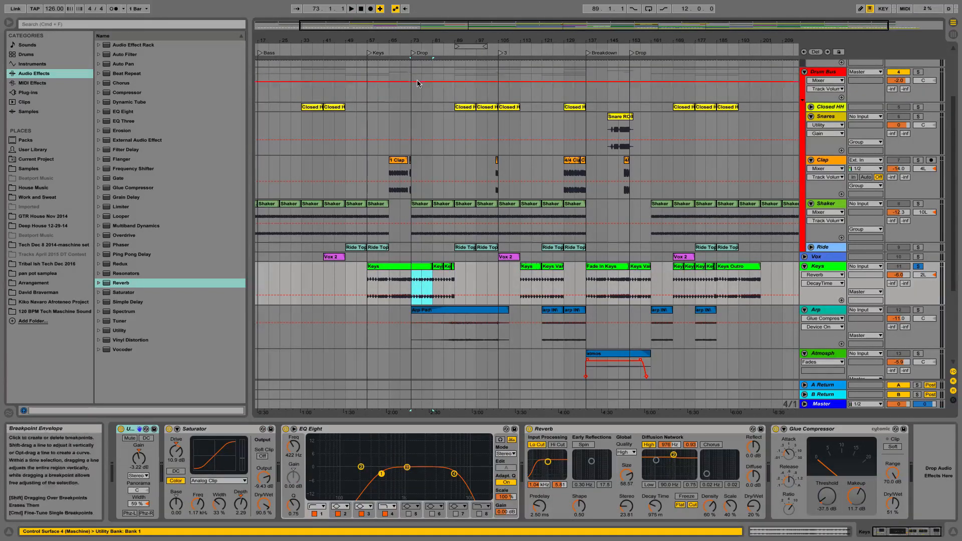
left_click(917, 261)
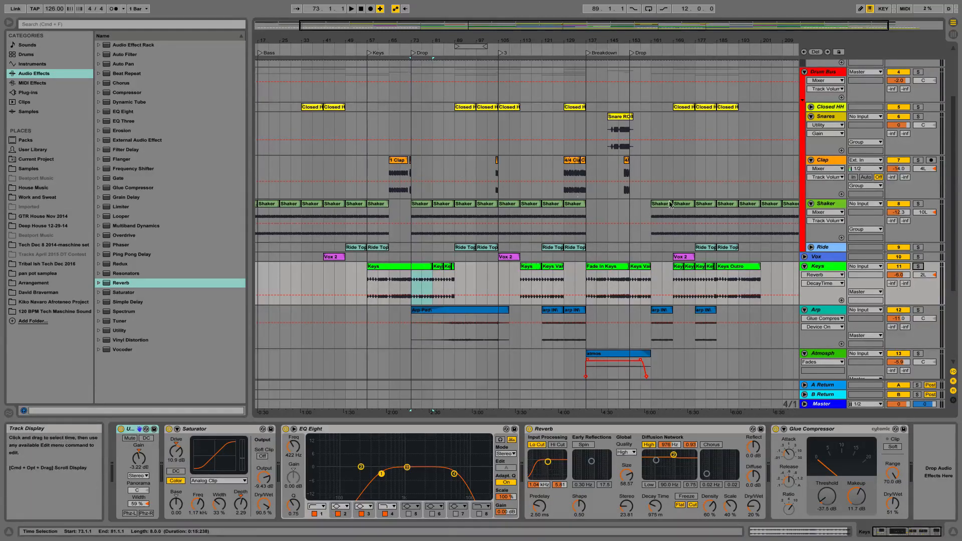
- Play the full mix from the Keys locator, then replay it from shortly before the Keys section into the Drop
scroll(743, 188, "down", 5)
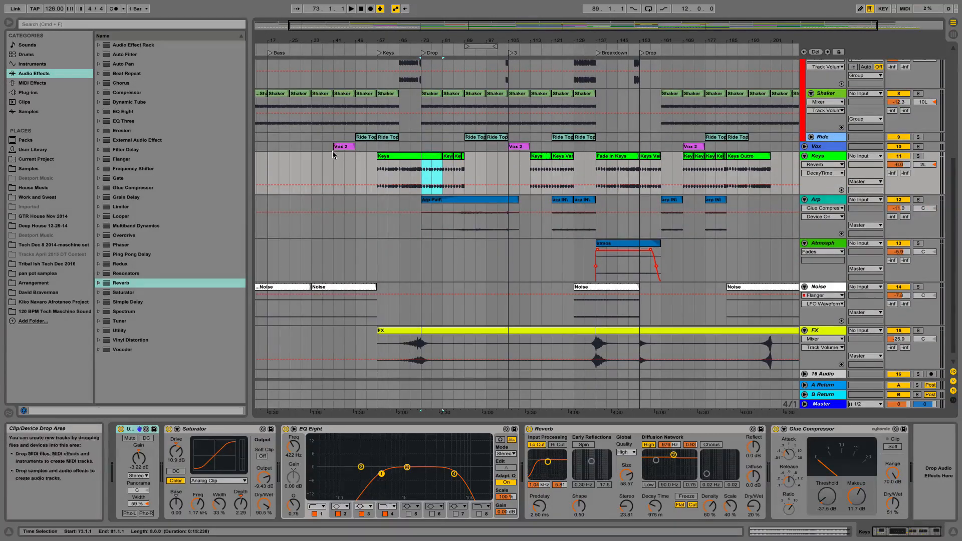
scroll(537, 172, "up", 1)
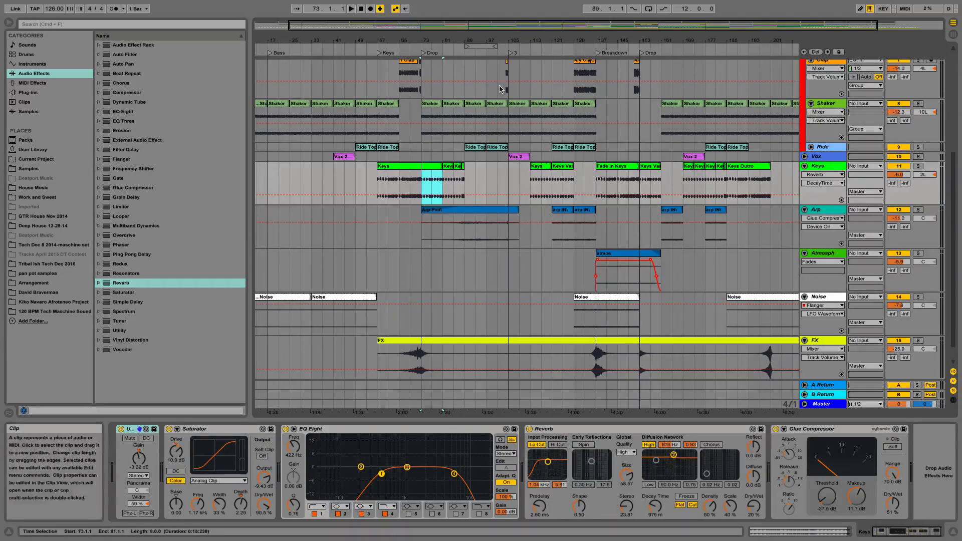
double_click(378, 53)
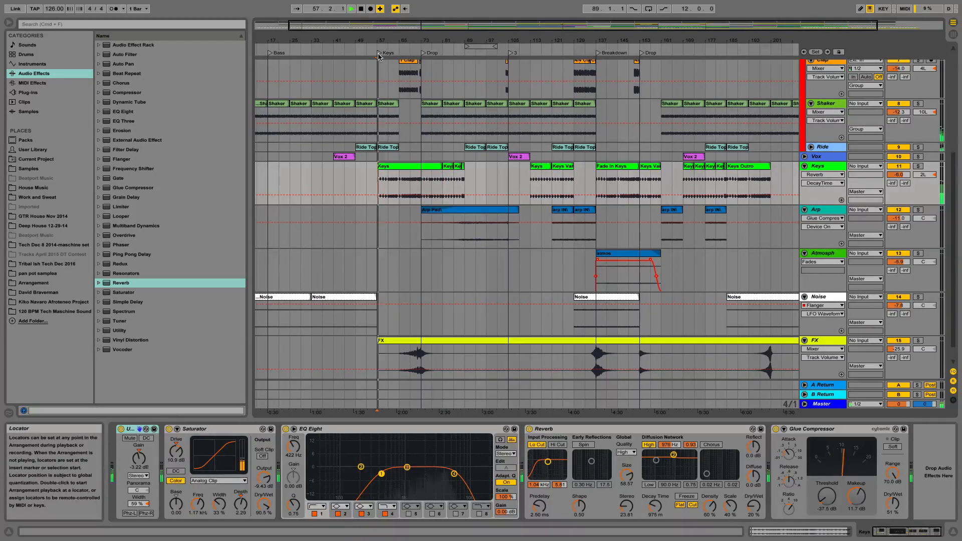
key("space")
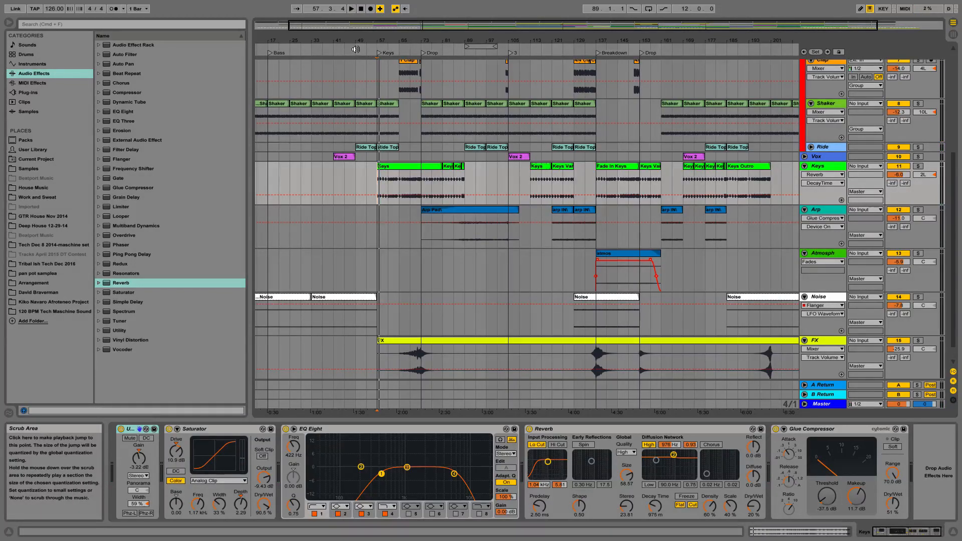
left_click(355, 49)
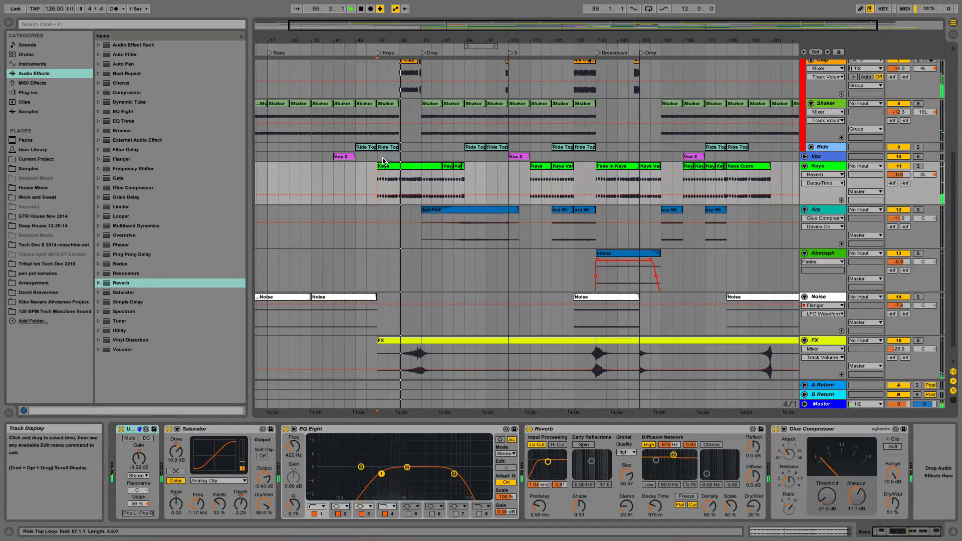
scroll(410, 170, "up", 2)
scroll(410, 170, "down", 3)
scroll(410, 171, "left", 1)
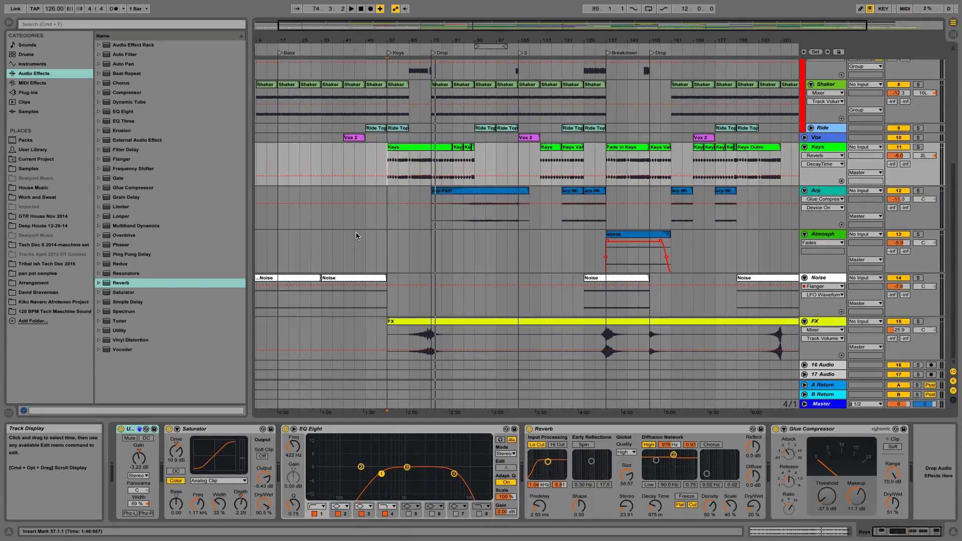
- Listen to the full mix just before the Bass locator and again just before the first Vox 2 clip
scroll(356, 233, "left", 2)
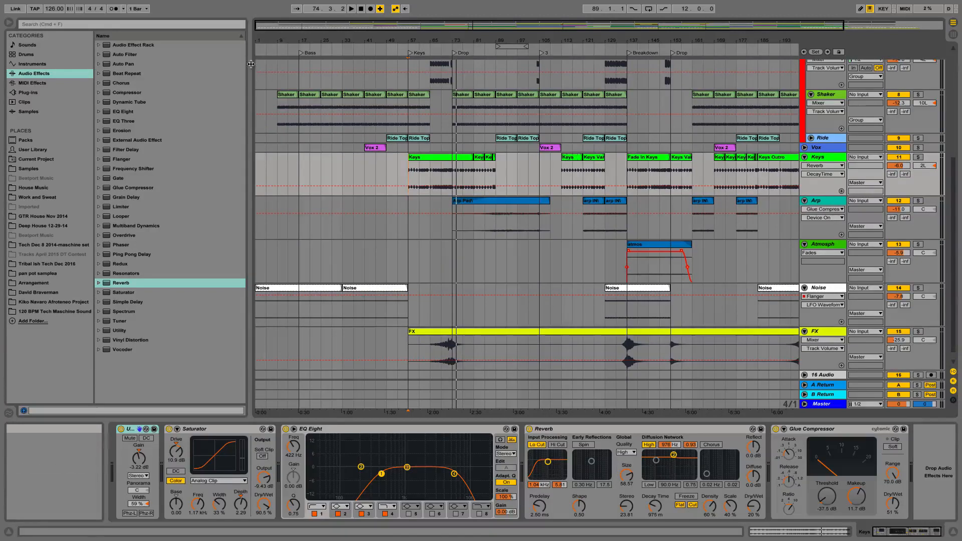
left_click(292, 50)
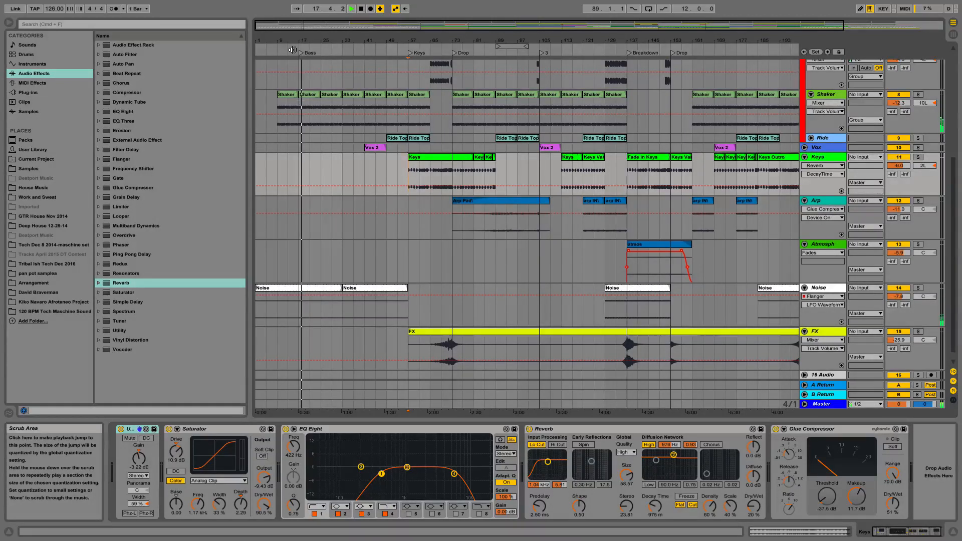
key("space")
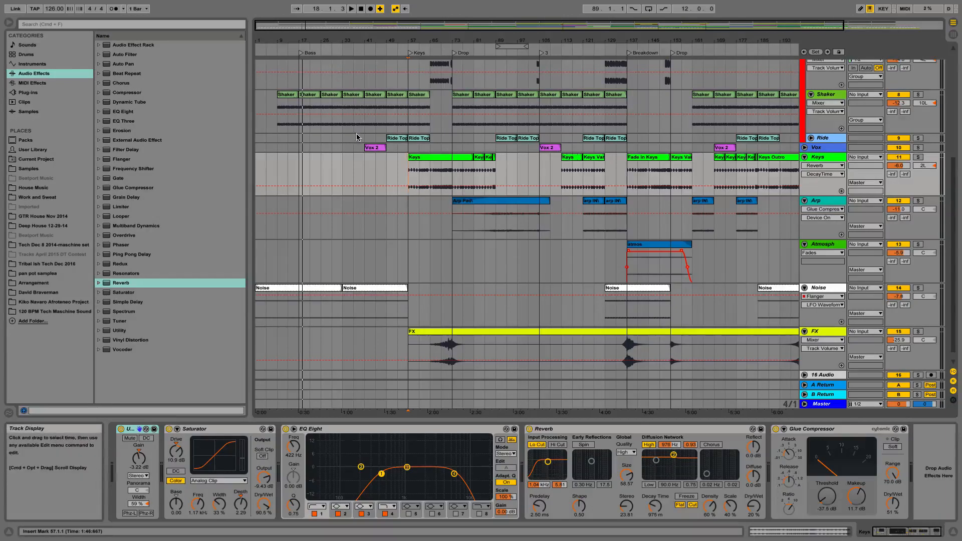
left_click(364, 47)
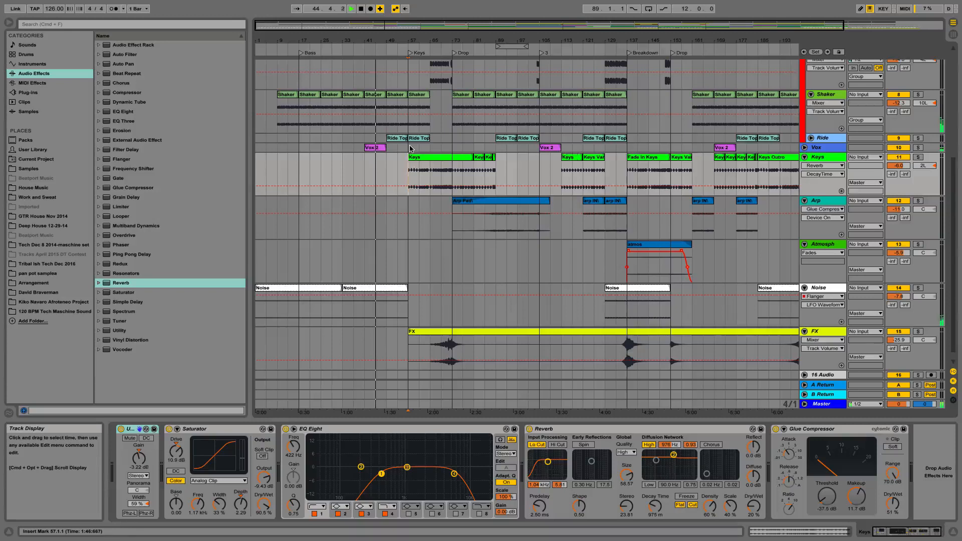
key("space")
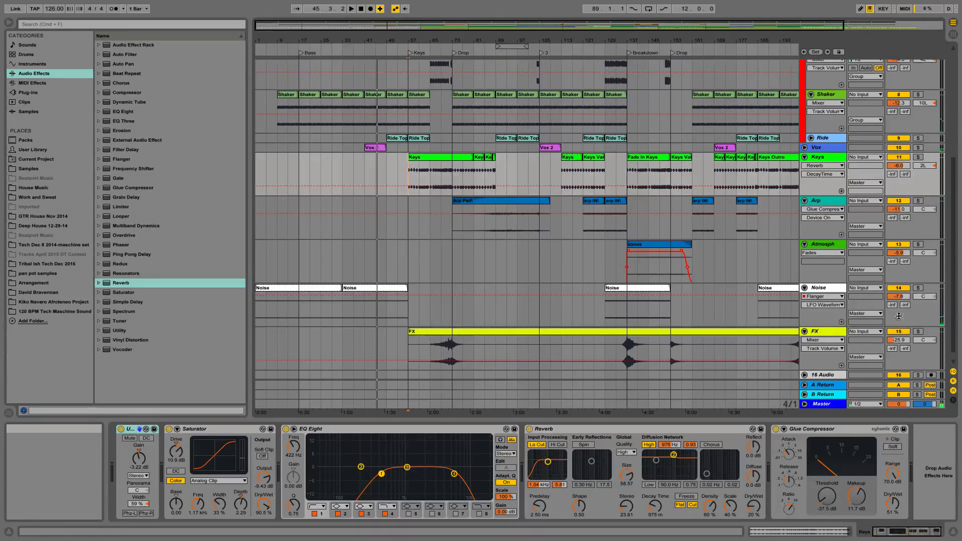
- Solo the Noise track, listen to it from just before the first Vox 2 clip with its devices shown, and unsolo it
left_click(917, 289)
key("space")
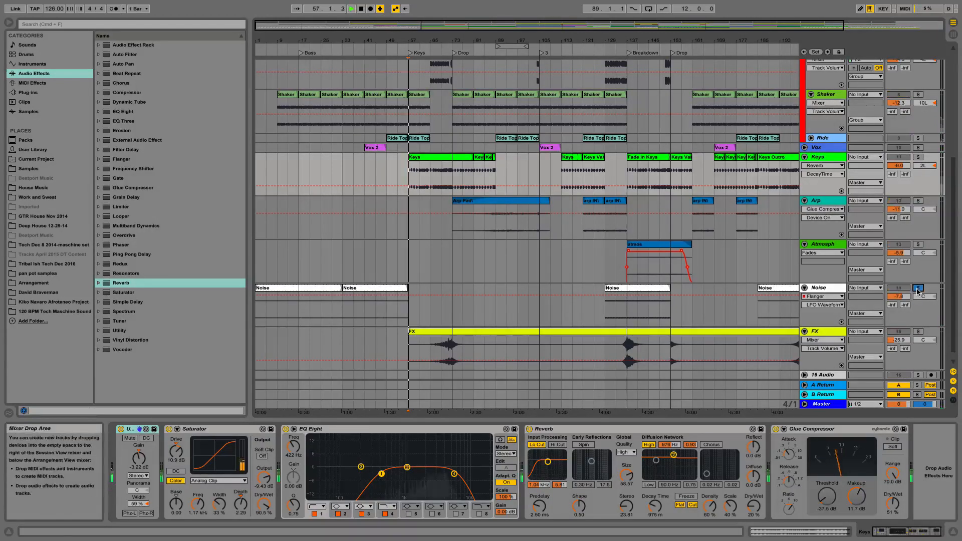
left_click(361, 51)
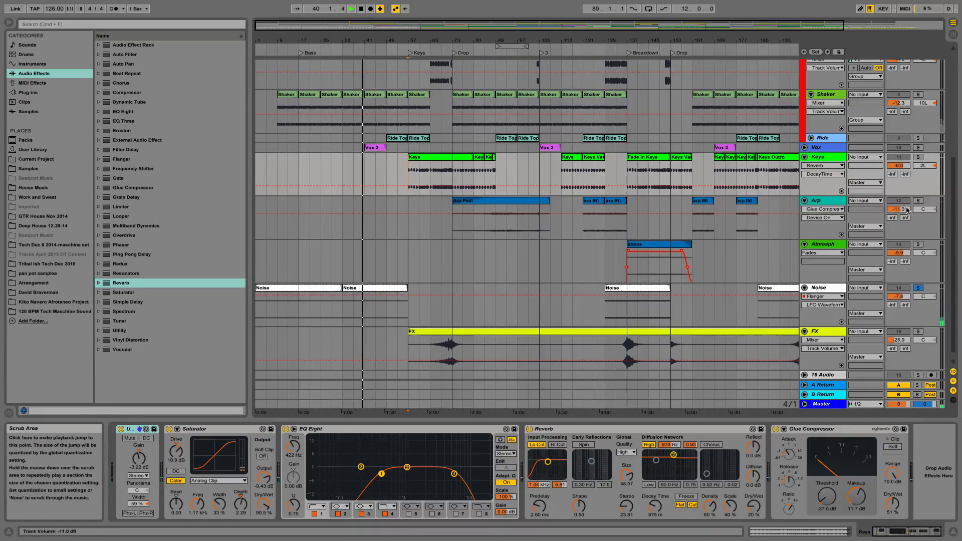
left_click(828, 291)
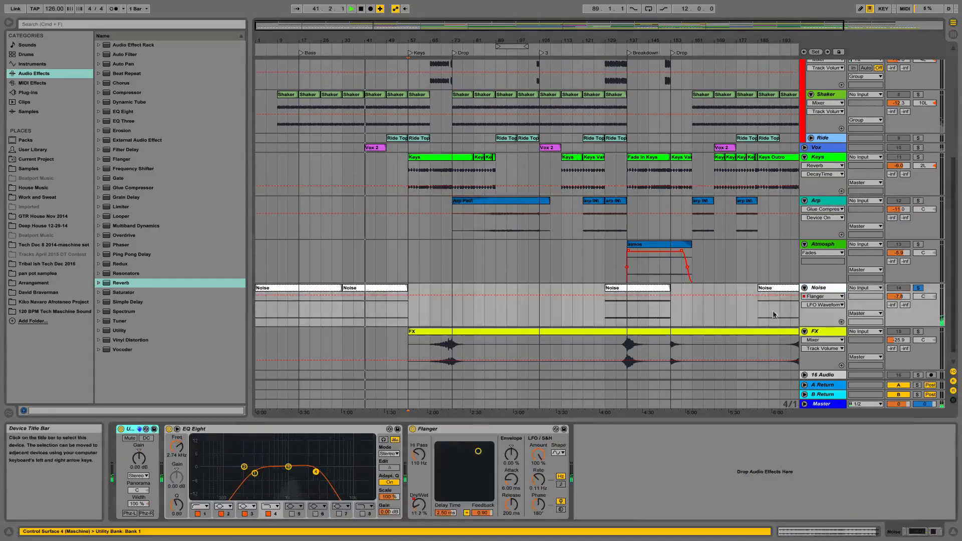
left_click(918, 288)
- Play the full mix from the Keys locator and the first Drop locator, and skip ahead to about bar 81
key("space")
key("space")
key("space")
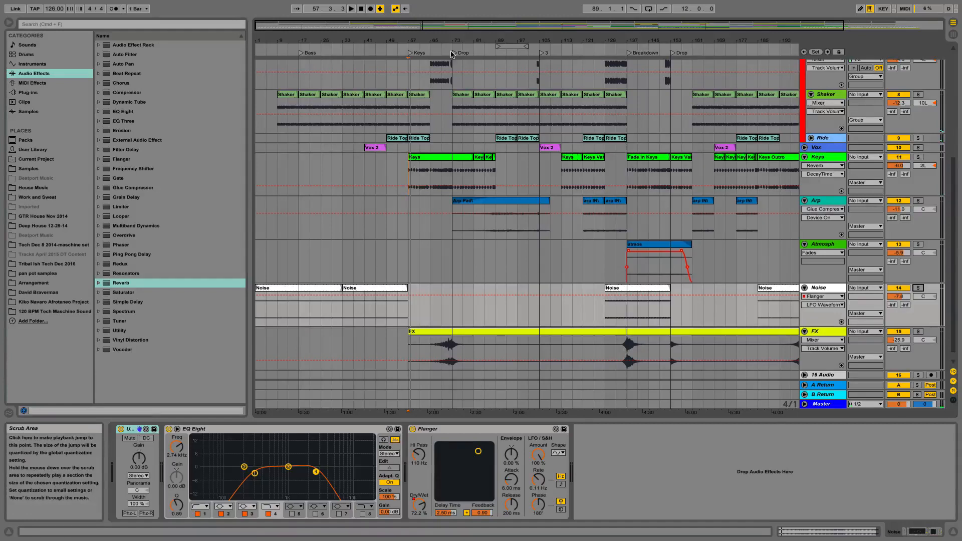
left_click(414, 58)
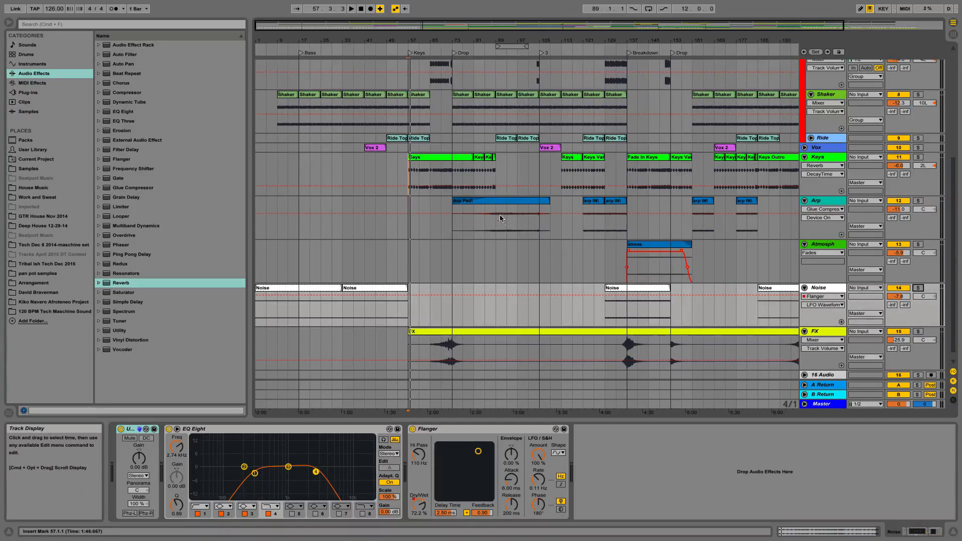
double_click(453, 53)
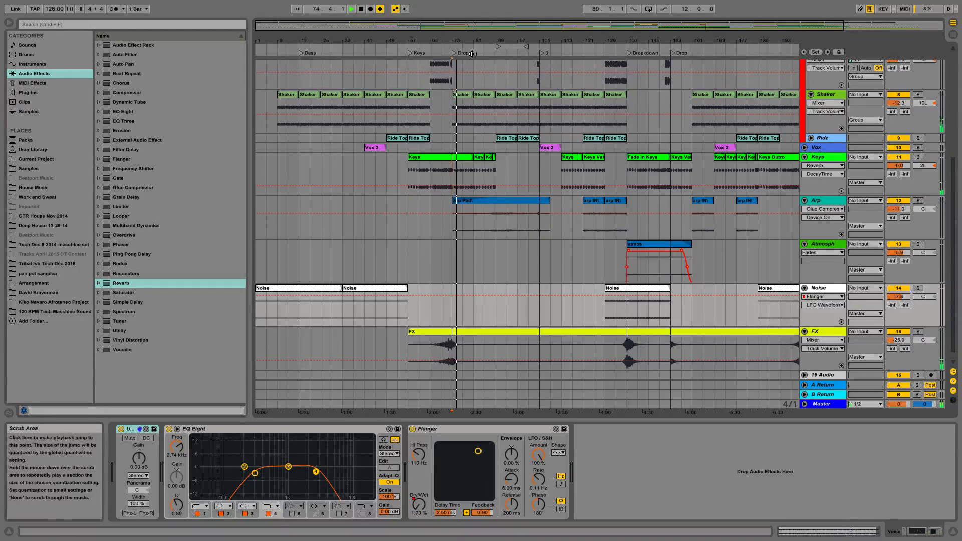
left_click(472, 53)
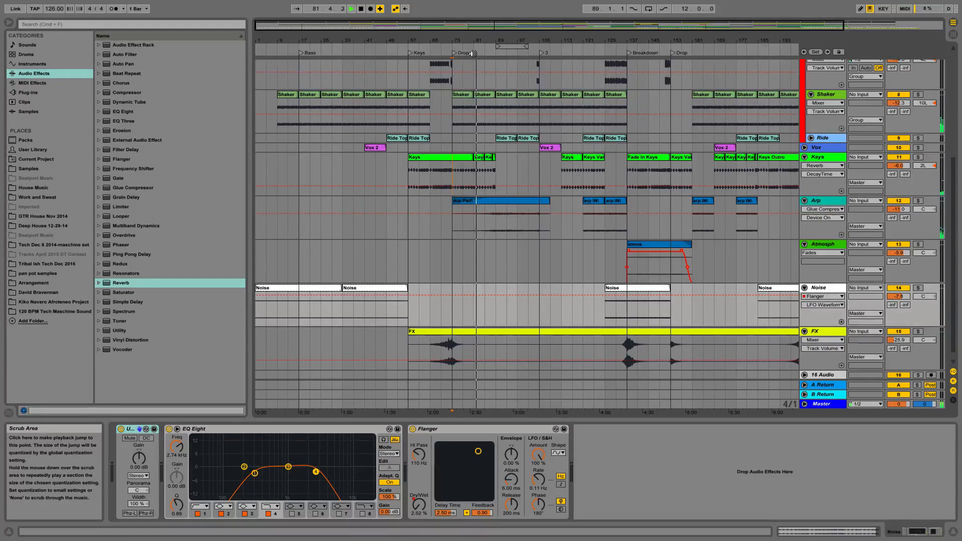
scroll(515, 181, "right", 2)
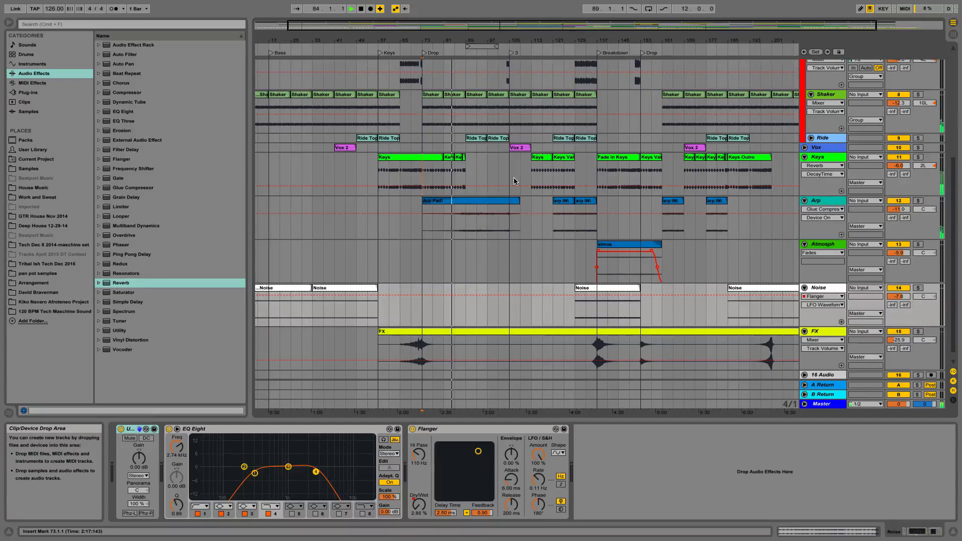
- Show the Master track's devices while the mix plays, and listen briefly from bar 113, where the Keys clips return
left_click(825, 405)
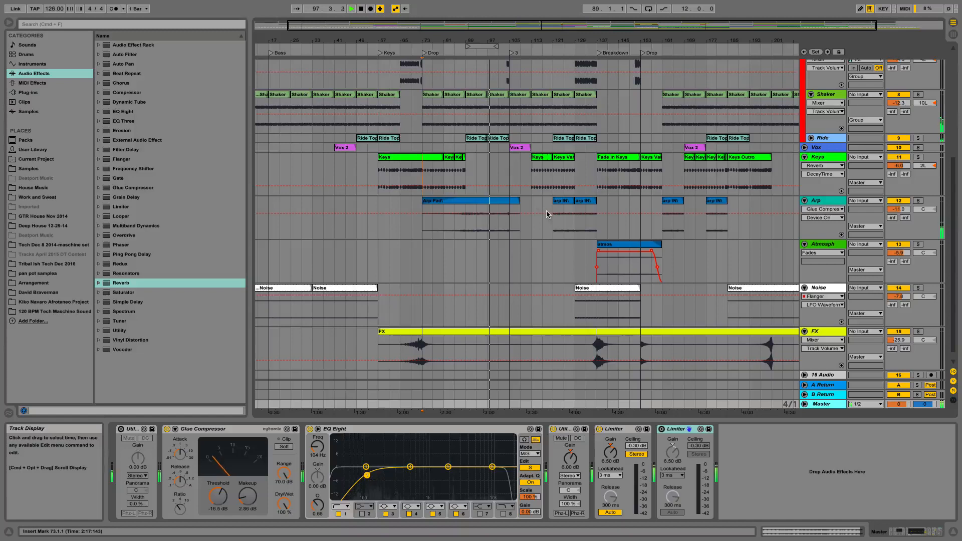
key("space")
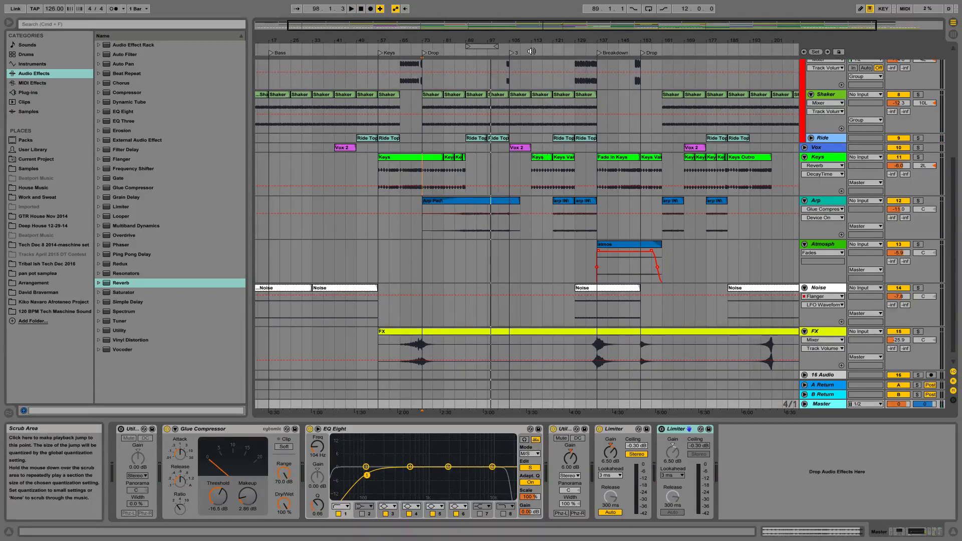
left_click(531, 51)
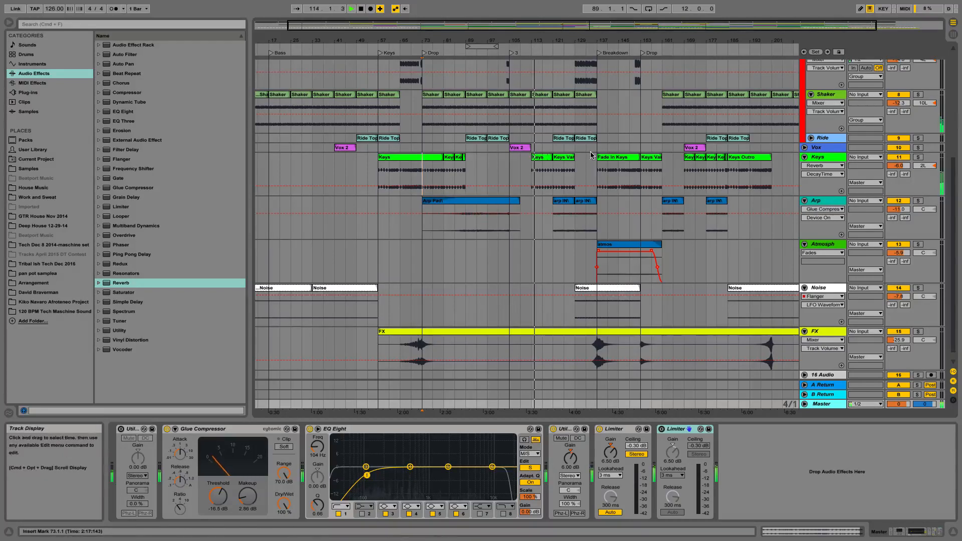
key("space")
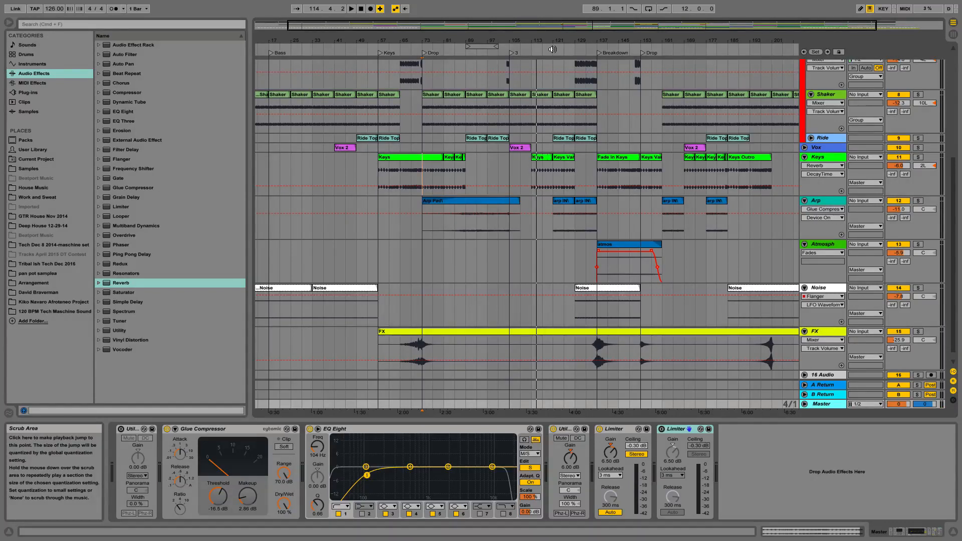
- Listen to the full mix from about bar 121 into the Breakdown, following the drum, Keys, Arp, Noise and FX tracks
left_click(552, 49)
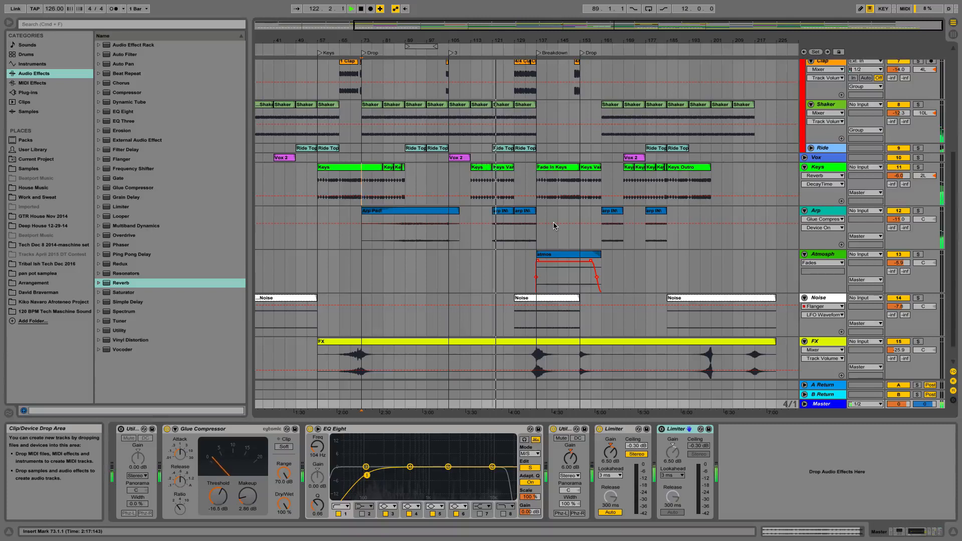
scroll(554, 226, "up", 3)
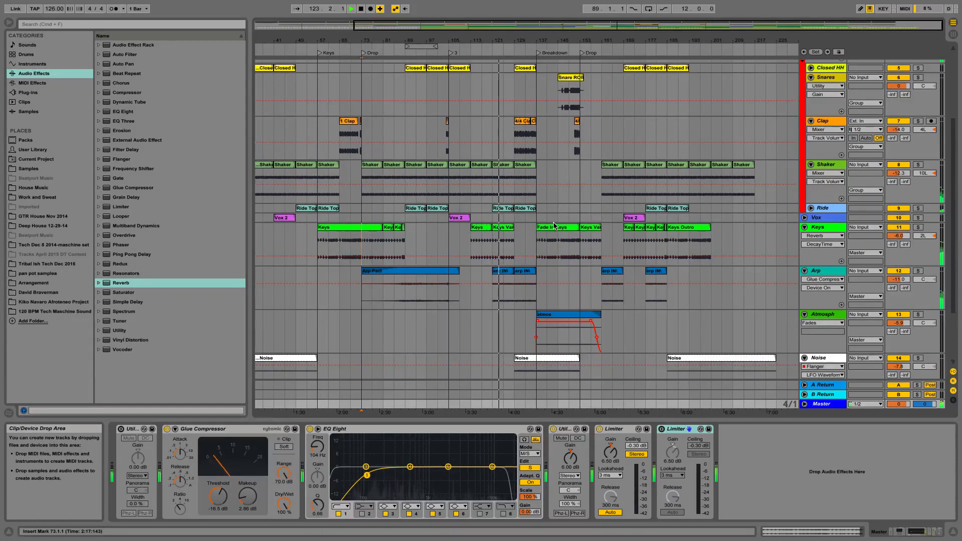
scroll(554, 226, "up", 2)
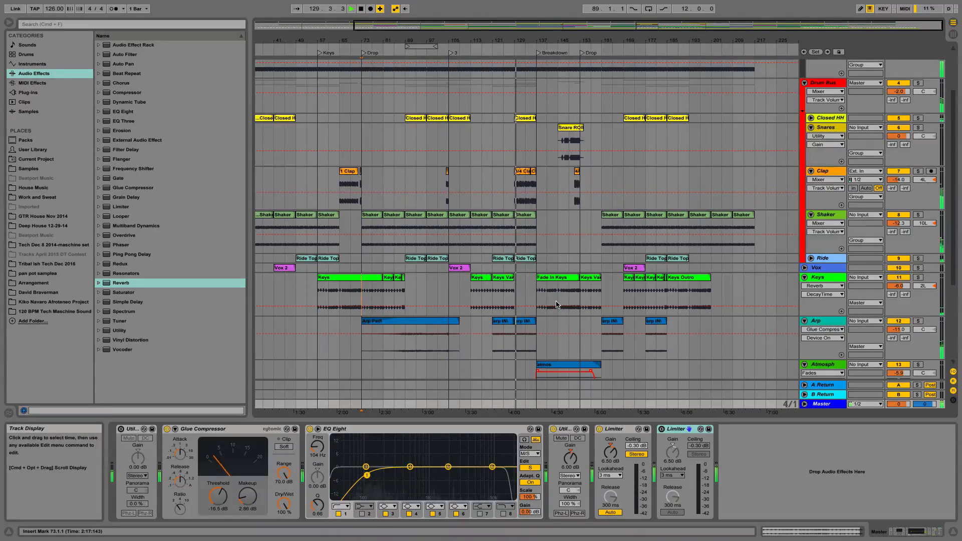
scroll(556, 304, "down", 5)
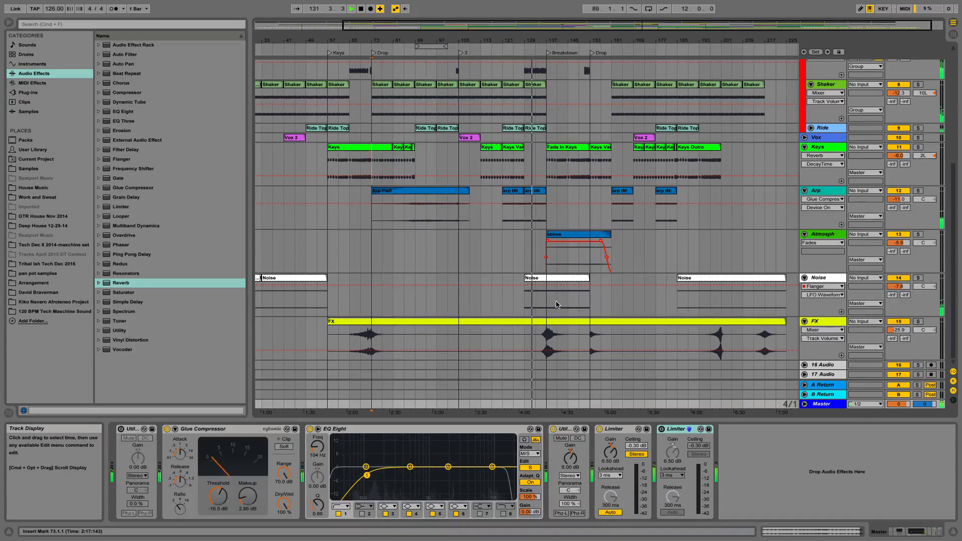
scroll(556, 304, "up", 1)
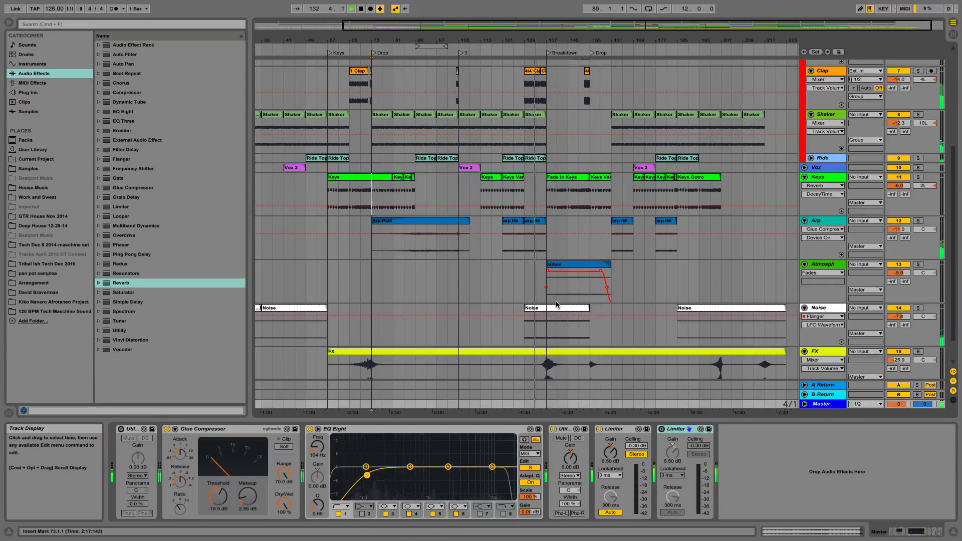
scroll(556, 304, "up", 3)
scroll(556, 304, "down", 4)
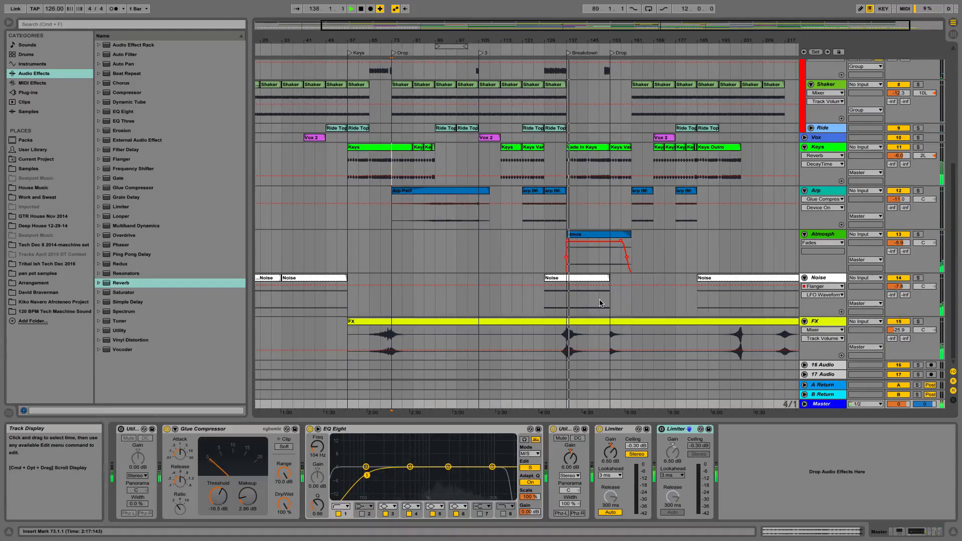
scroll(599, 301, "up", 2)
scroll(599, 299, "up", 5)
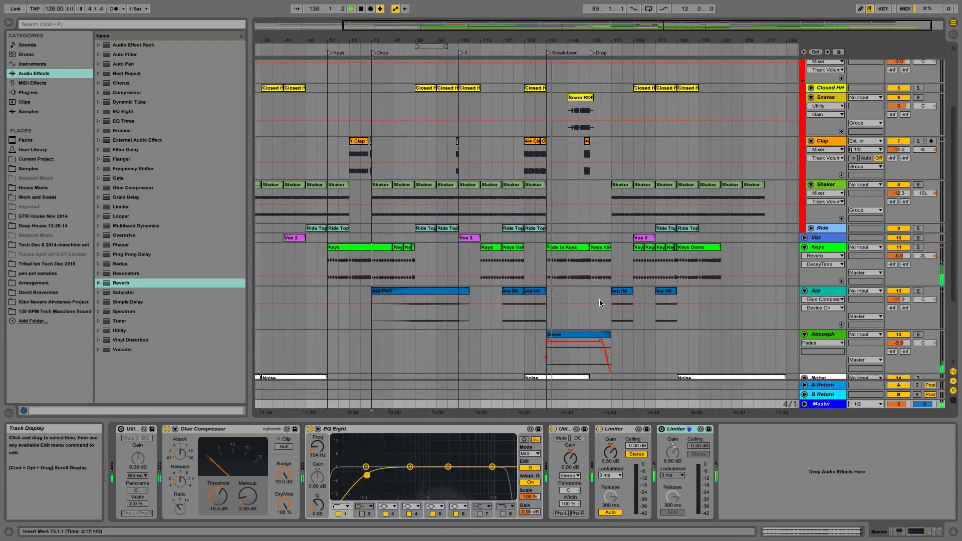
- Try a duplicate of the last Ride Top Loop clip before the Breakdown, audition it from the Breakdown locator, and delete the copy
left_click(545, 228)
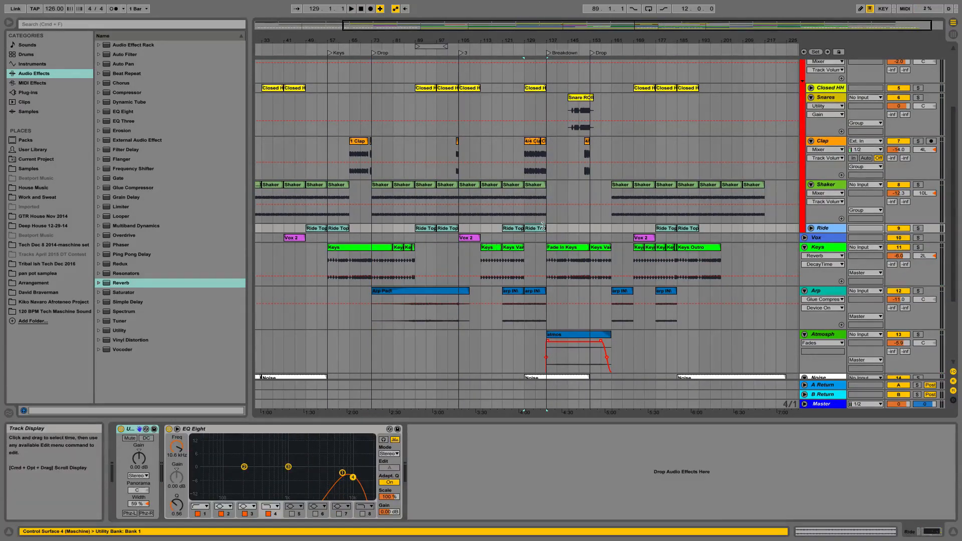
key("super+d")
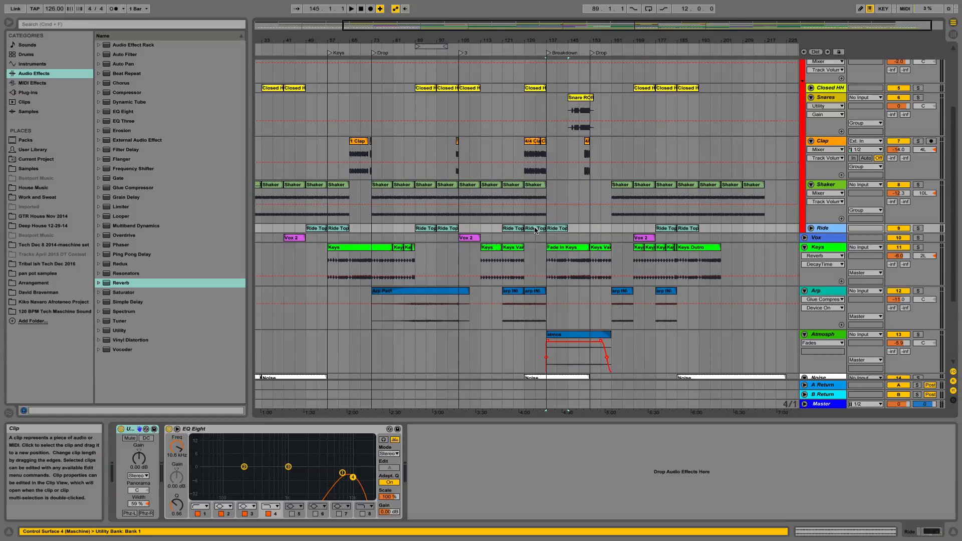
double_click(548, 53)
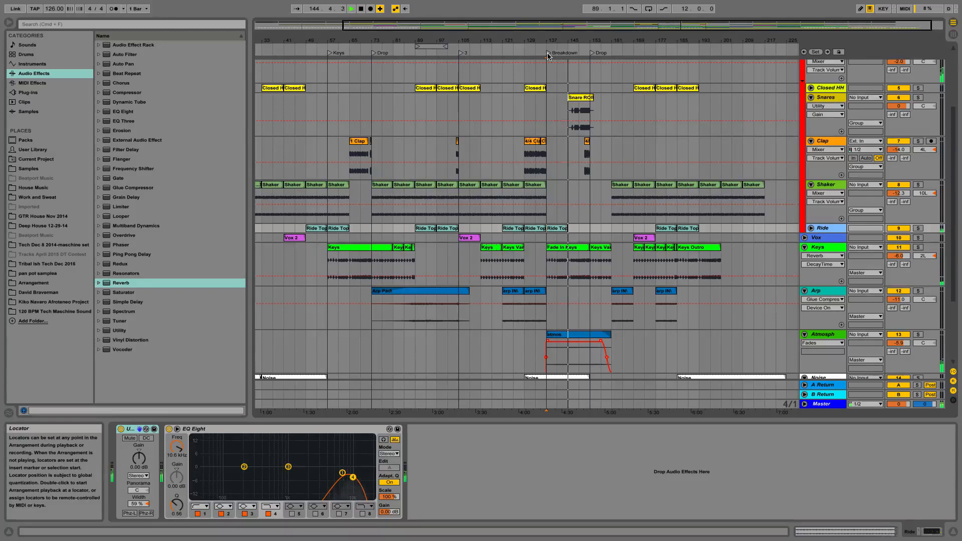
key("space")
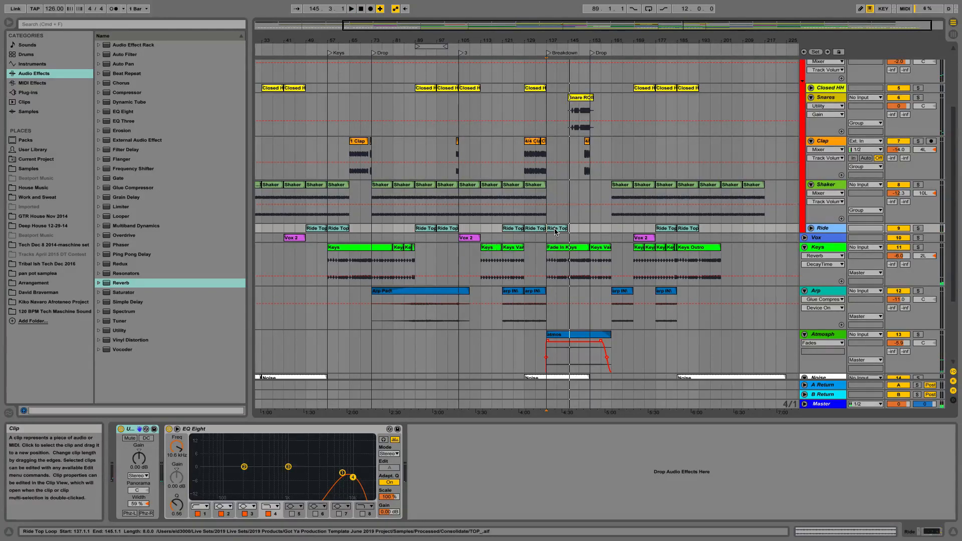
key("Delete")
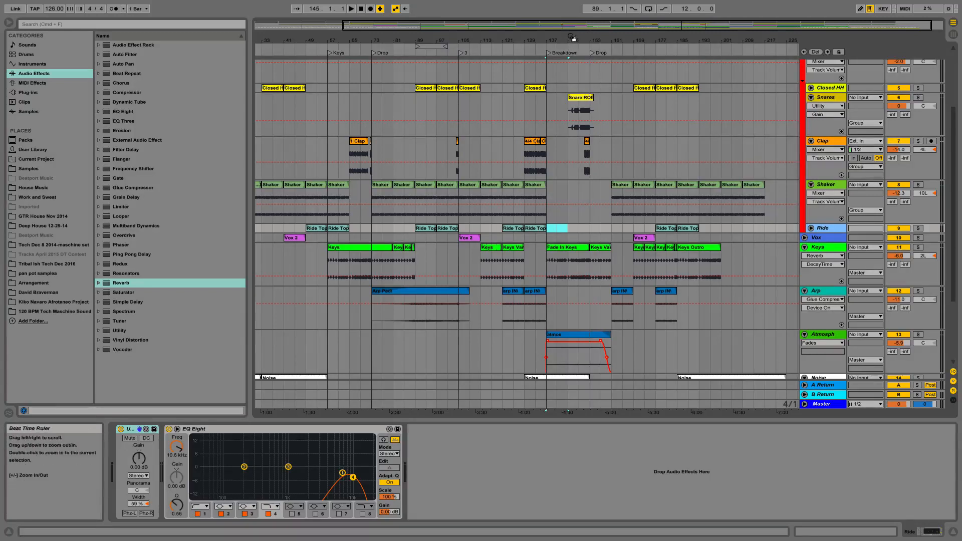
- Play the full mix from the start of the Keys Outro clip at about bar 185, examining the outro across all tracks
left_click_drag(576, 37, 581, 58)
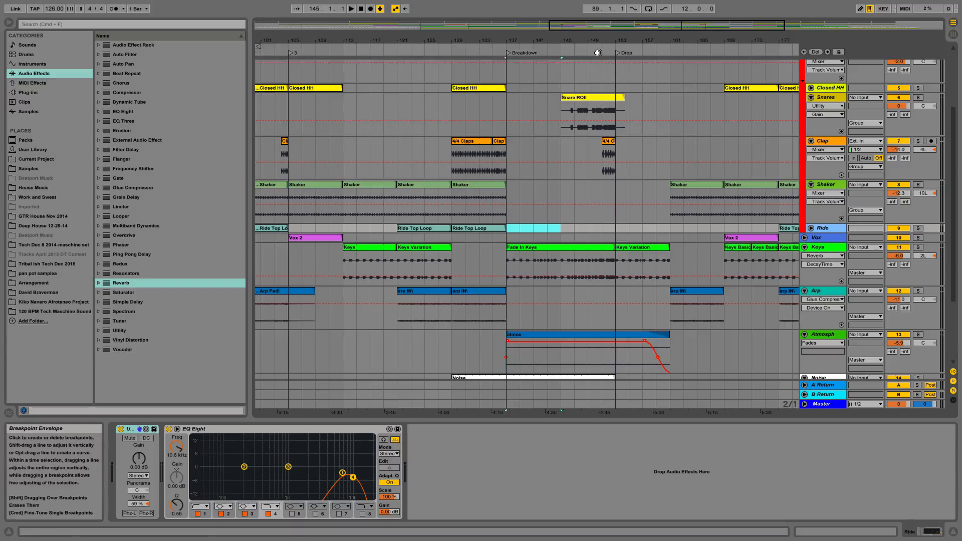
left_click_drag(582, 40, 517, 21)
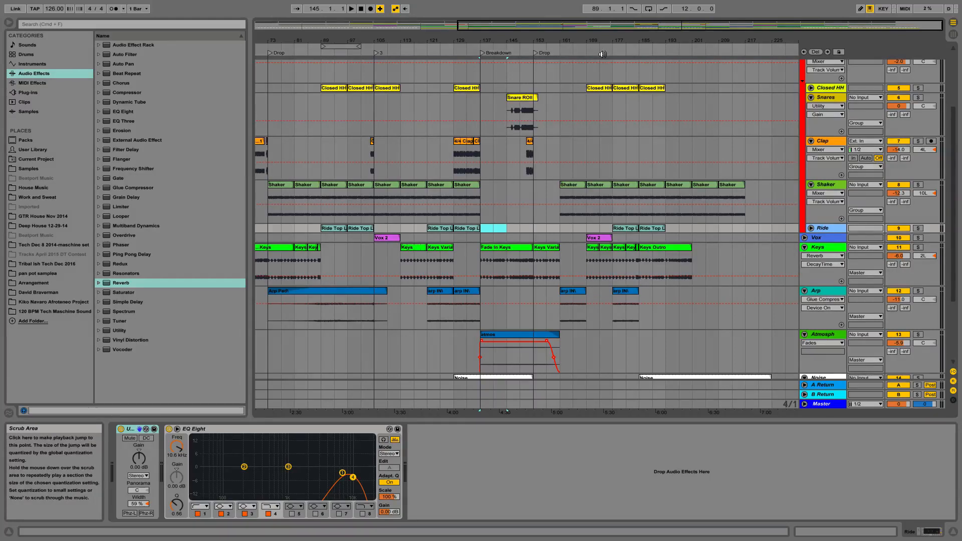
left_click(637, 49)
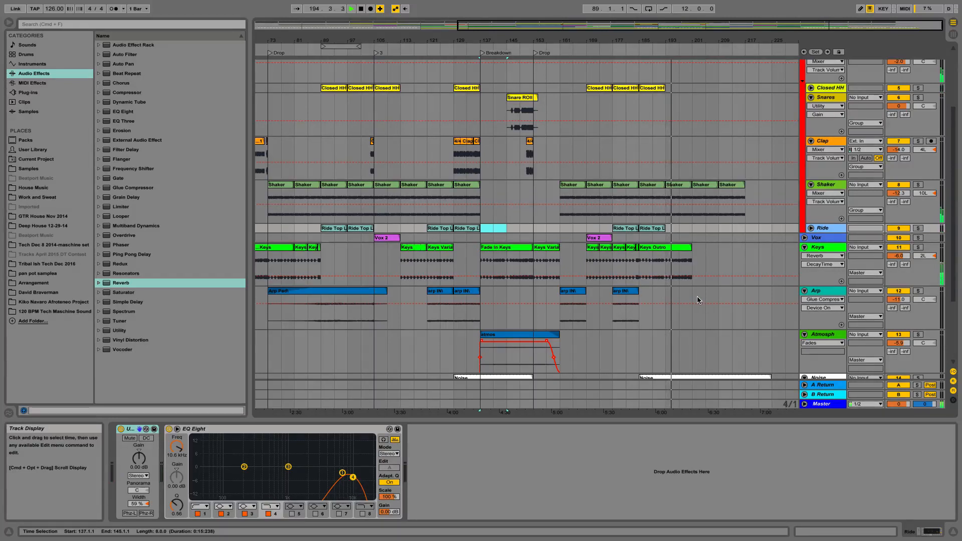
scroll(697, 297, "down", 3)
scroll(697, 297, "down", 1)
scroll(697, 297, "left", 1)
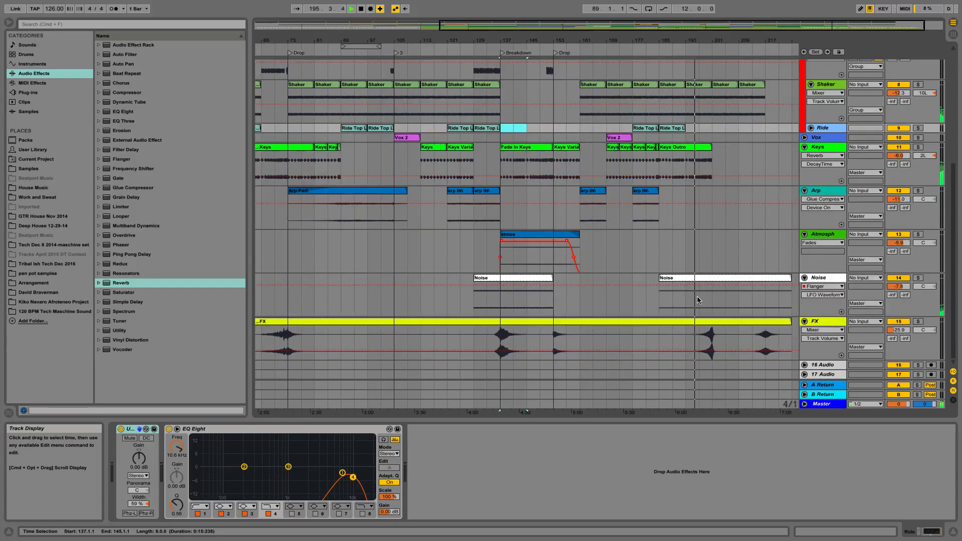
scroll(698, 297, "right", 1)
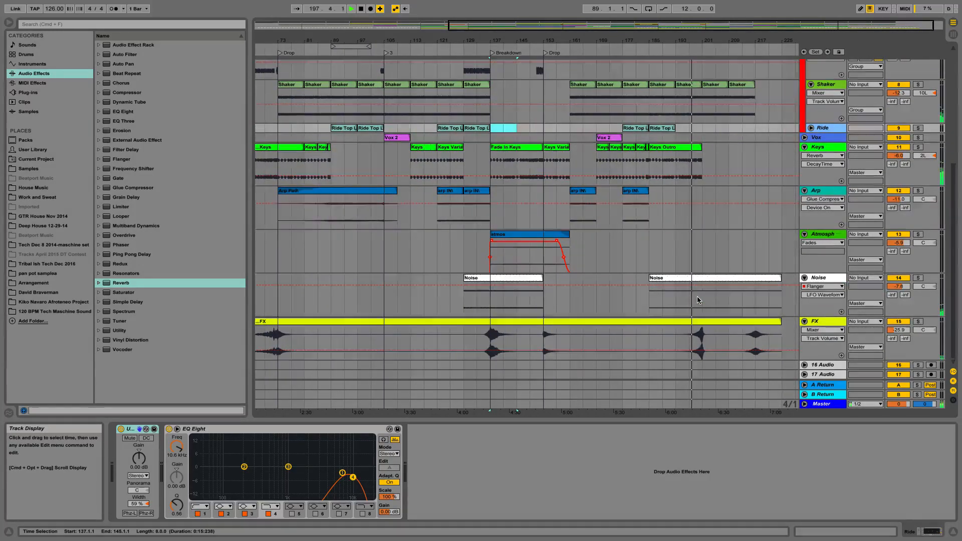
scroll(697, 296, "up", 7)
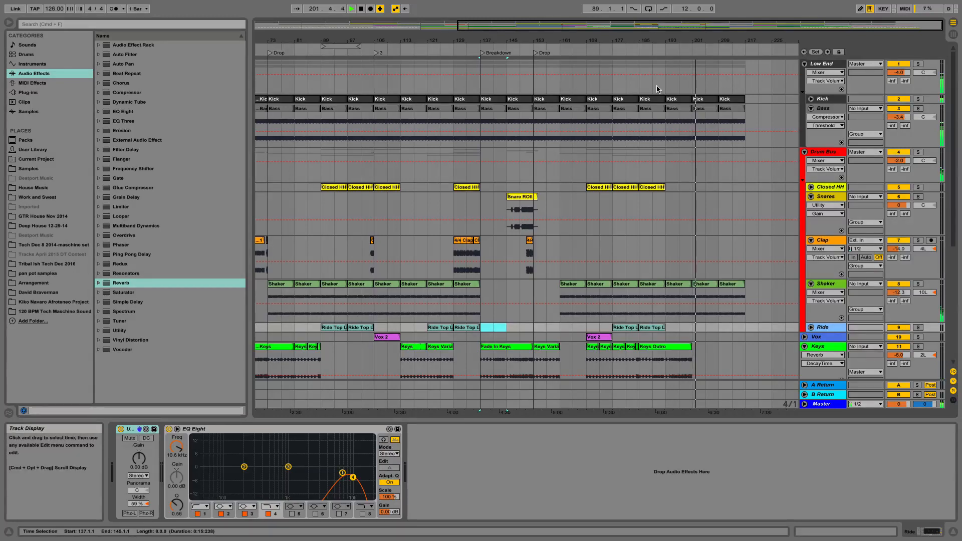
key("space")
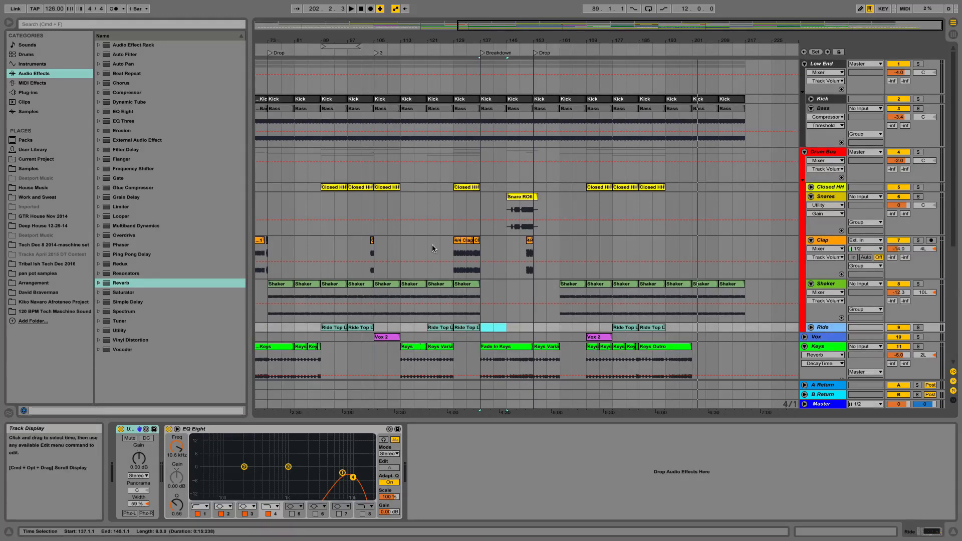
- Fold the Keys, Arp, Atmosph, Noise and FX tracks in the arrangement
scroll(429, 232, "left", 10)
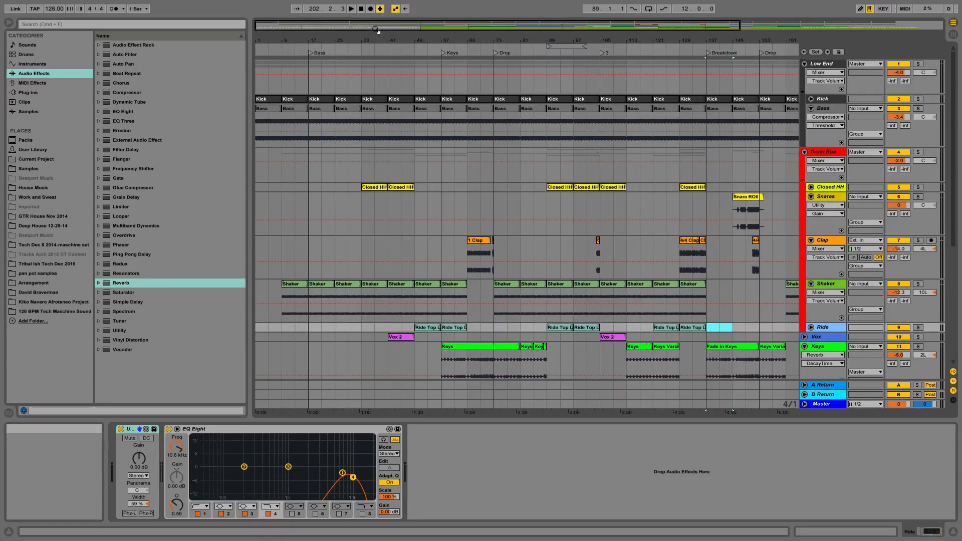
left_click_drag(374, 40, 375, 24)
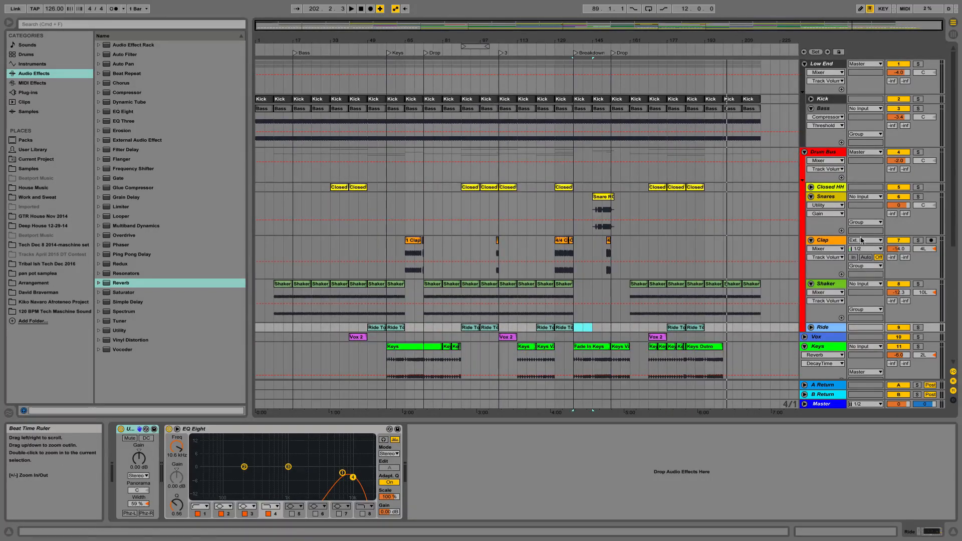
scroll(440, 216, "down", 5)
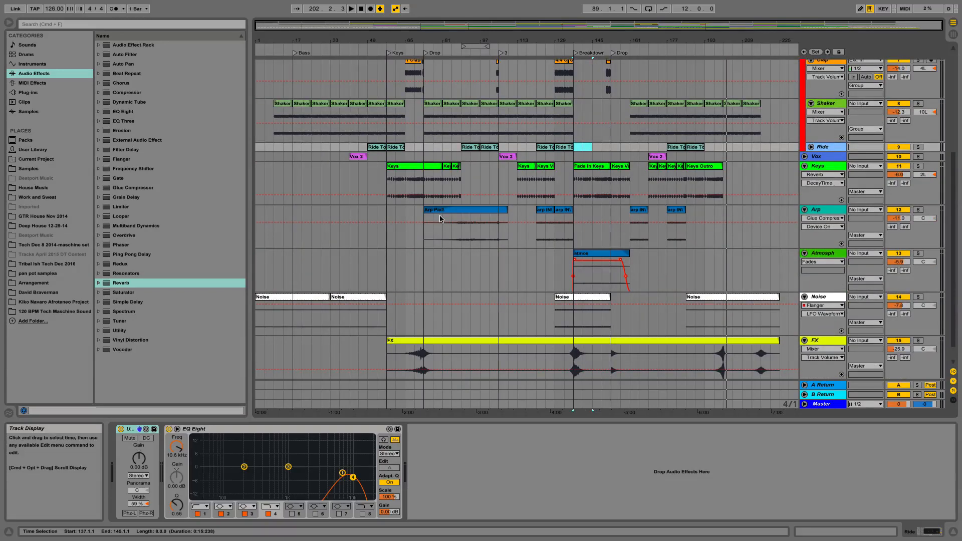
left_click(804, 167)
left_click(804, 175)
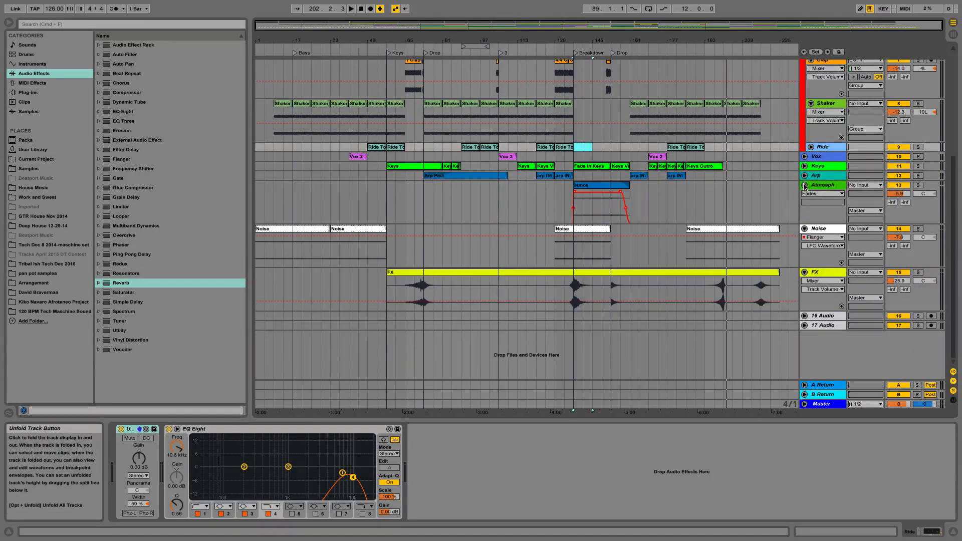
left_click(804, 185)
left_click(804, 195)
left_click(804, 204)
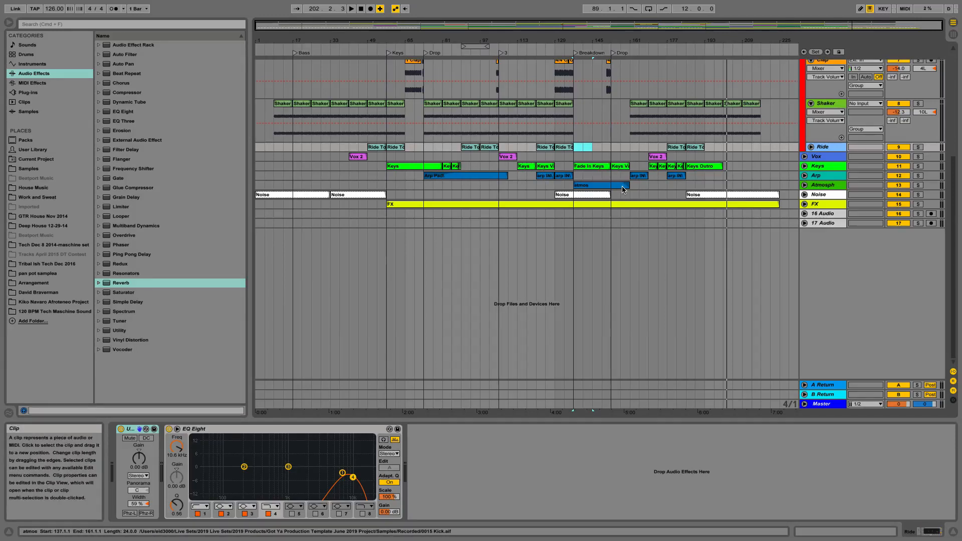
- Unfold the Keys track and look over the whole arrangement from the Low End group down to the FX track
scroll(726, 184, "up", 2)
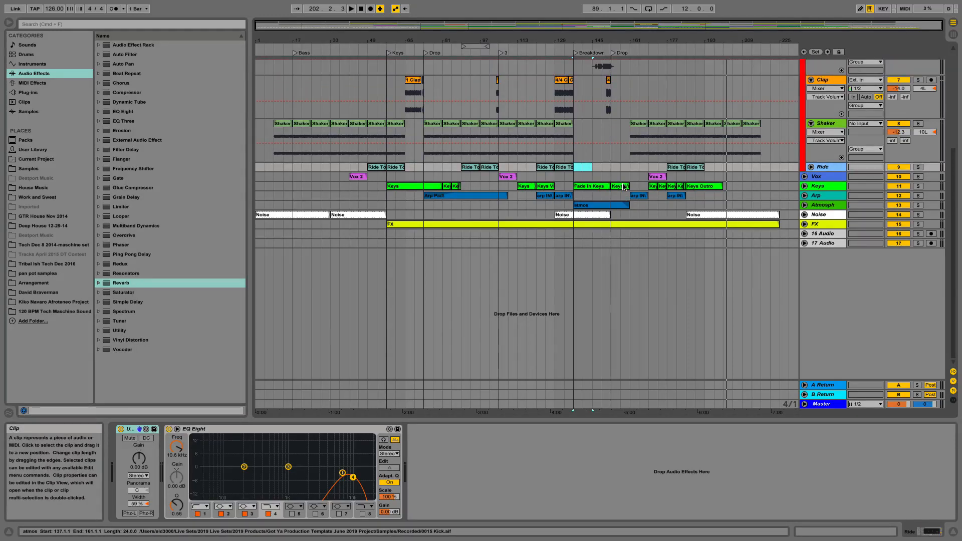
left_click(804, 186)
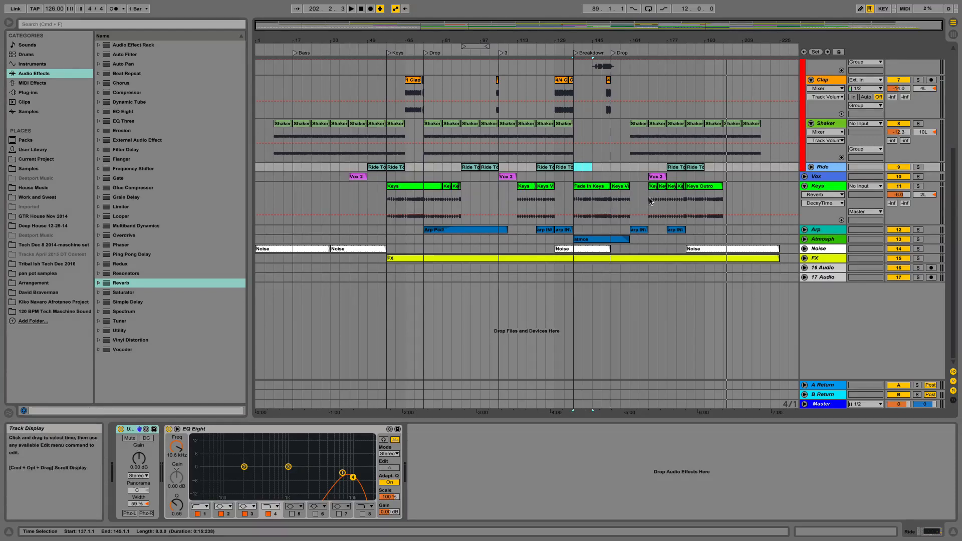
scroll(649, 201, "up", 5)
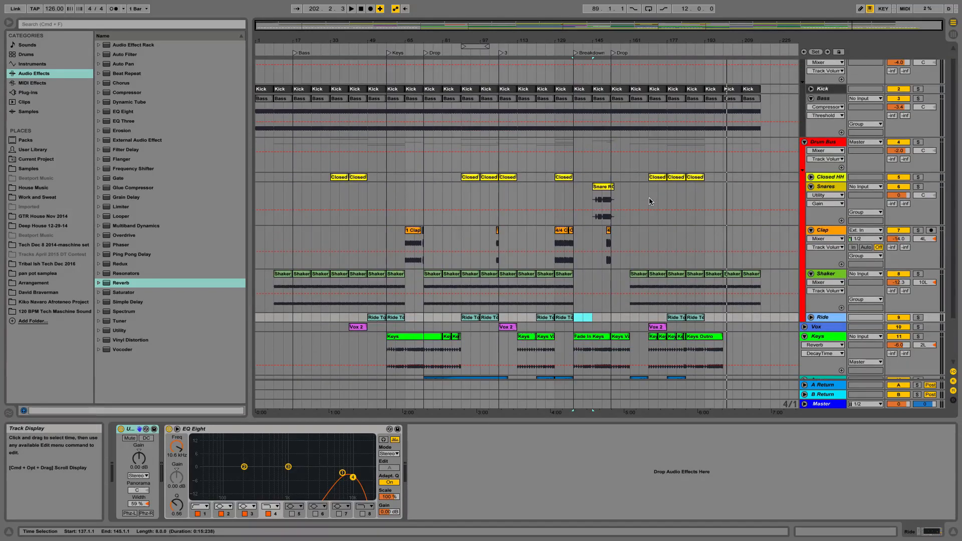
scroll(649, 201, "down", 2)
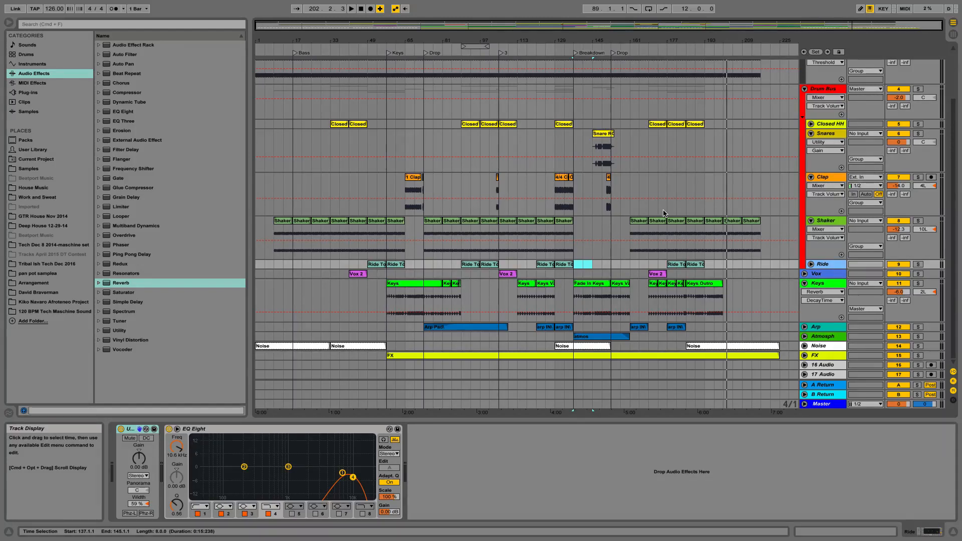
scroll(693, 175, "up", 3)
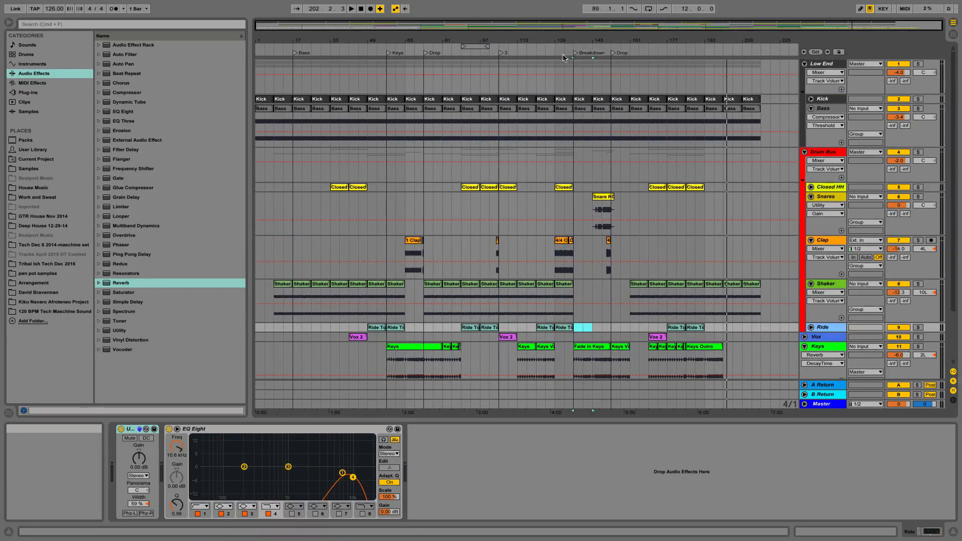
- Play the full mix briefly from the locator named 3
double_click(503, 54)
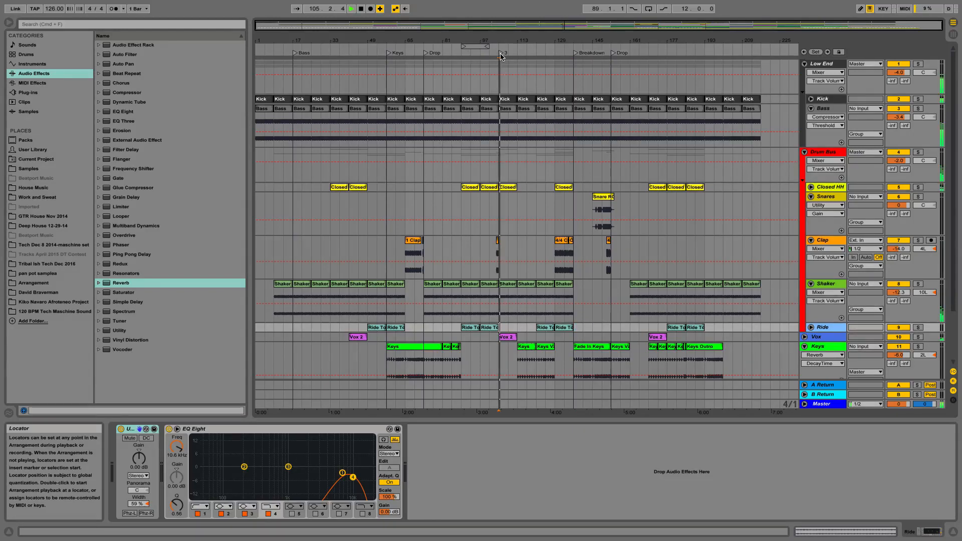
key("space")
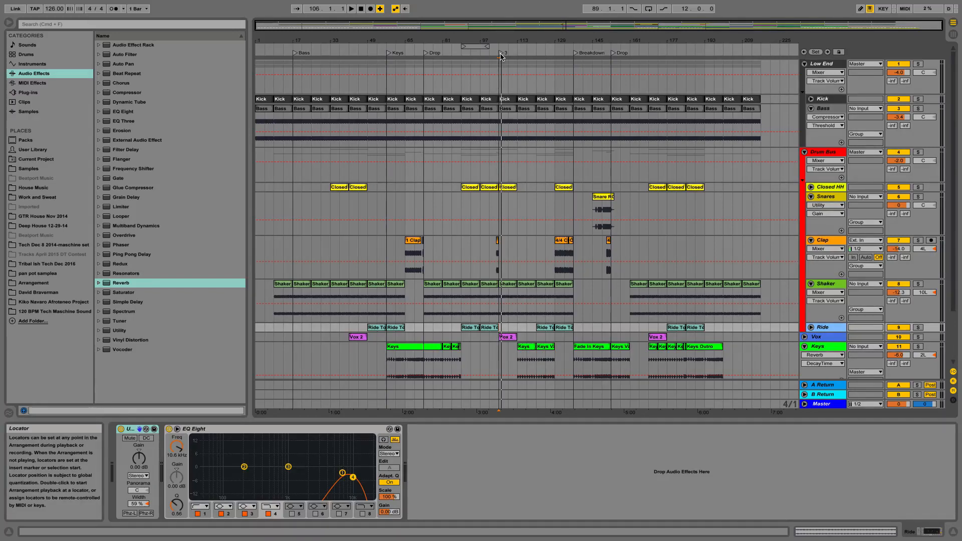
left_click(501, 56)
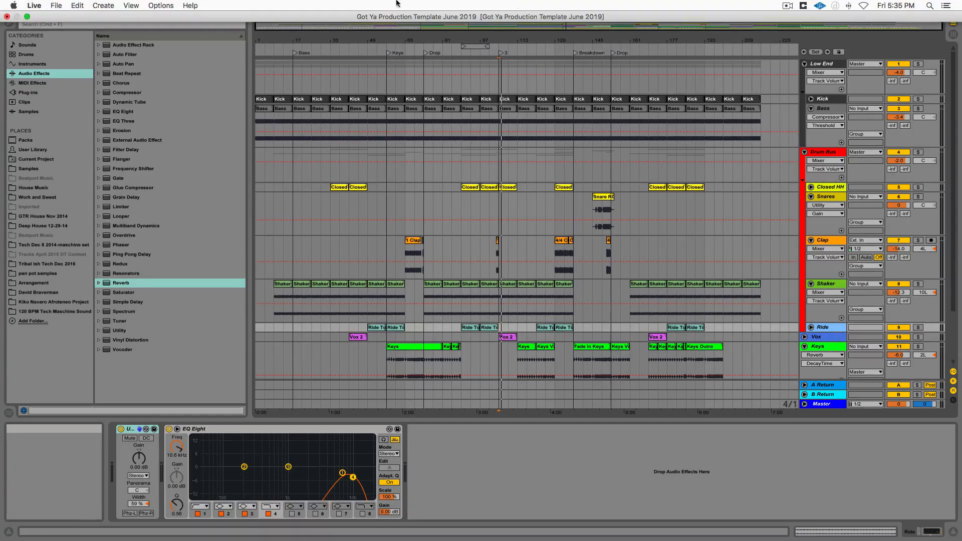
- Take the Live window out of full-screen mode
left_click(27, 16)
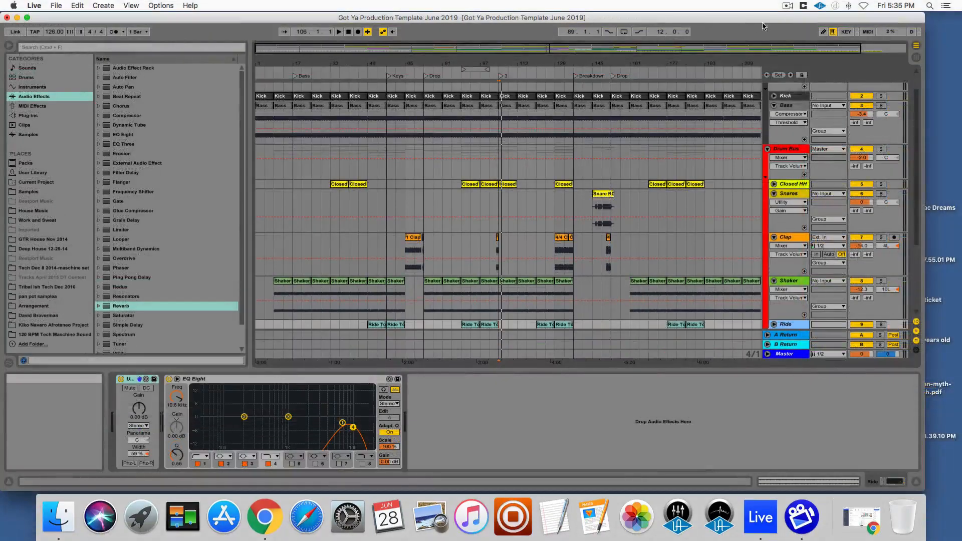